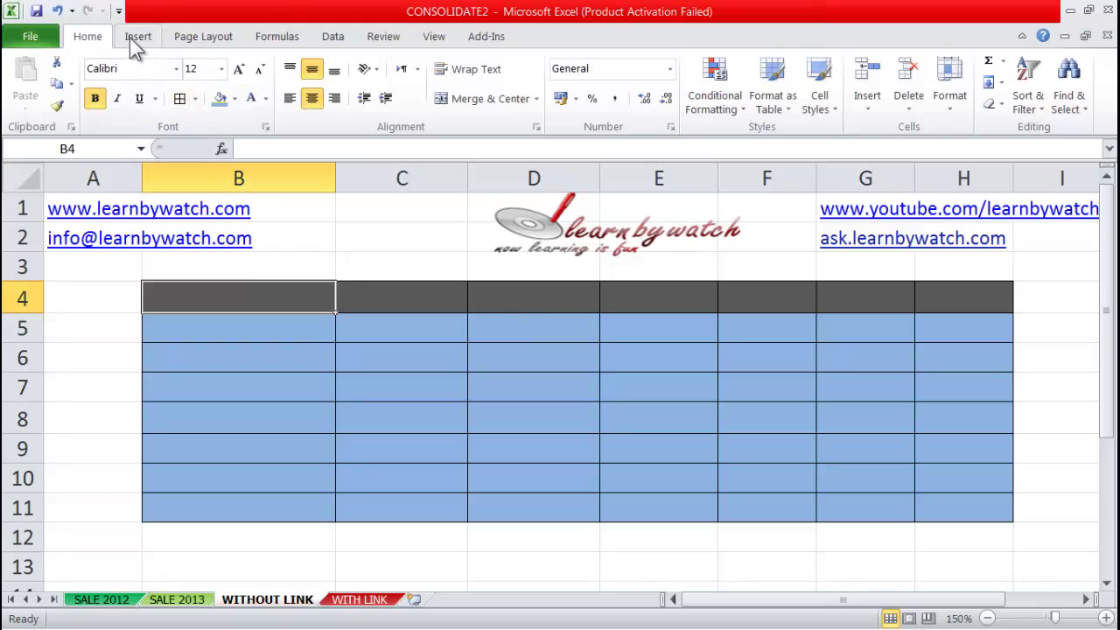
- Start a Consolidate at cell B4 of the WITHOUT LINK sheet, keep the Sum function, and delete the existing SALE 2012 reference
click(336, 39)
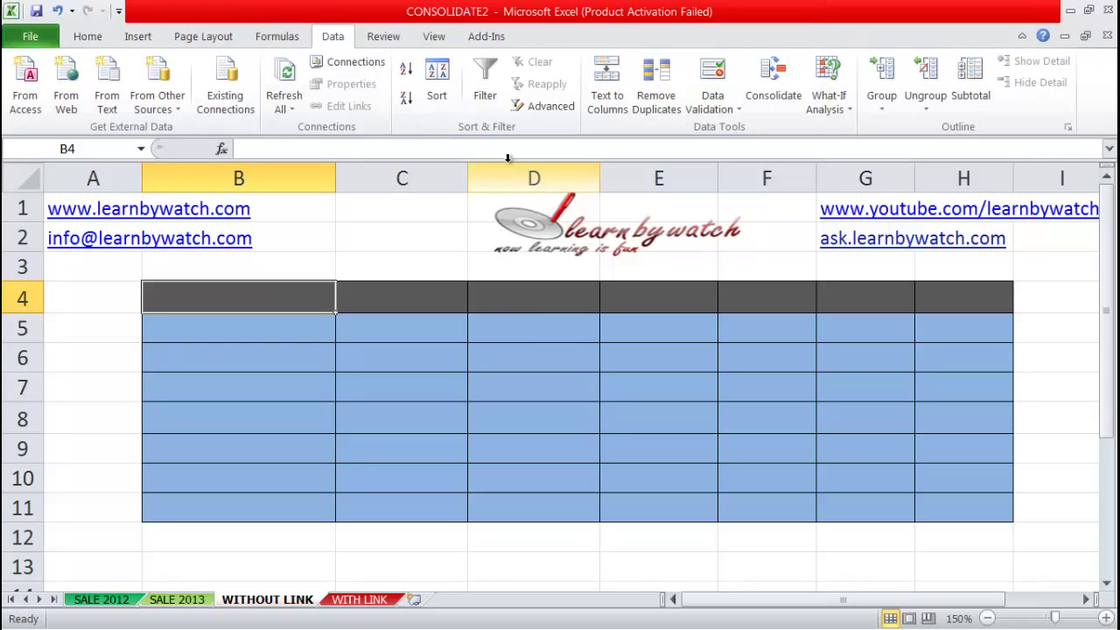
click(779, 90)
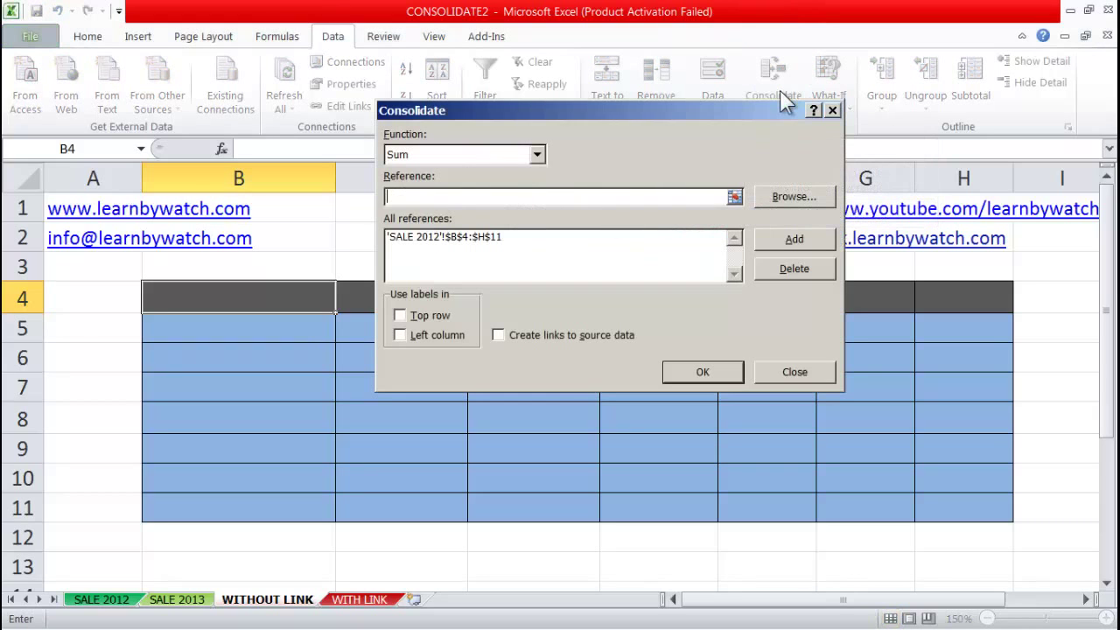
drag(671, 112, 634, 111)
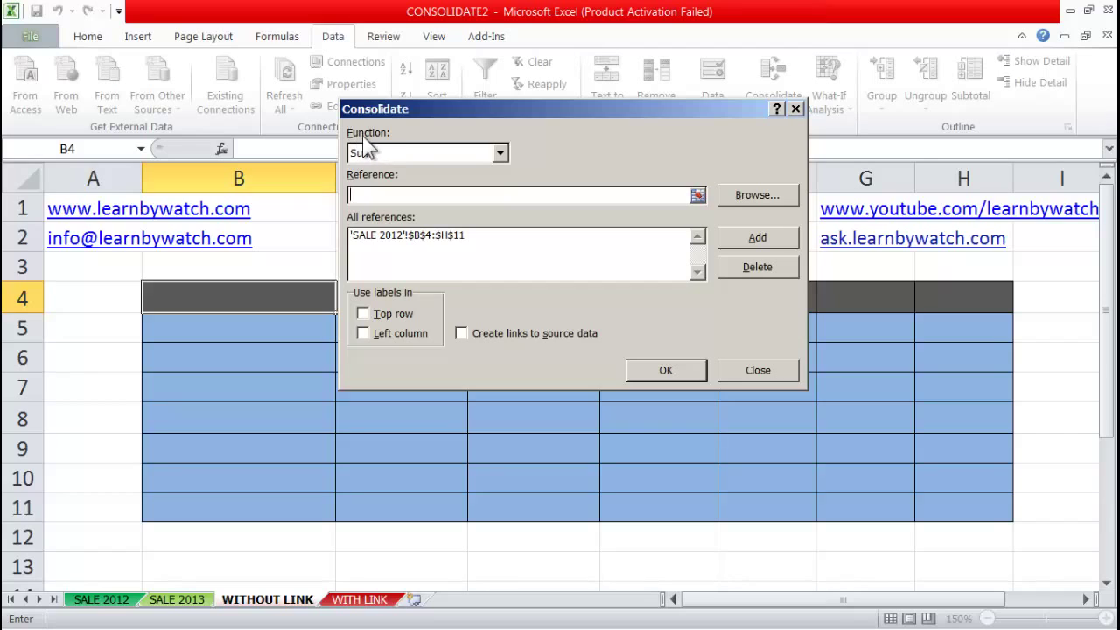
click(501, 153)
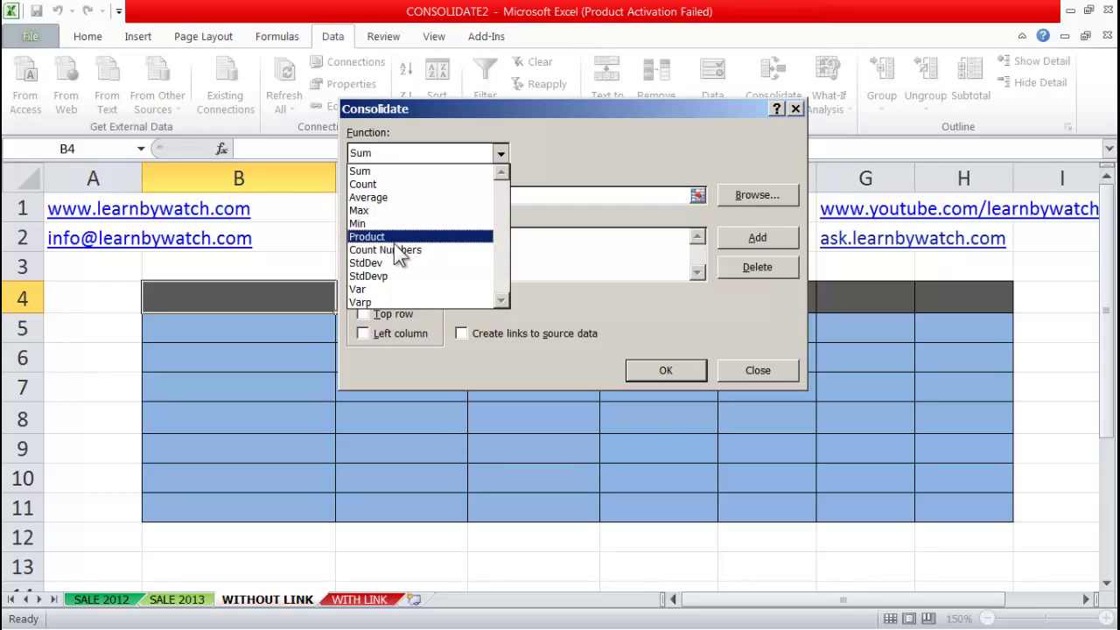
click(564, 175)
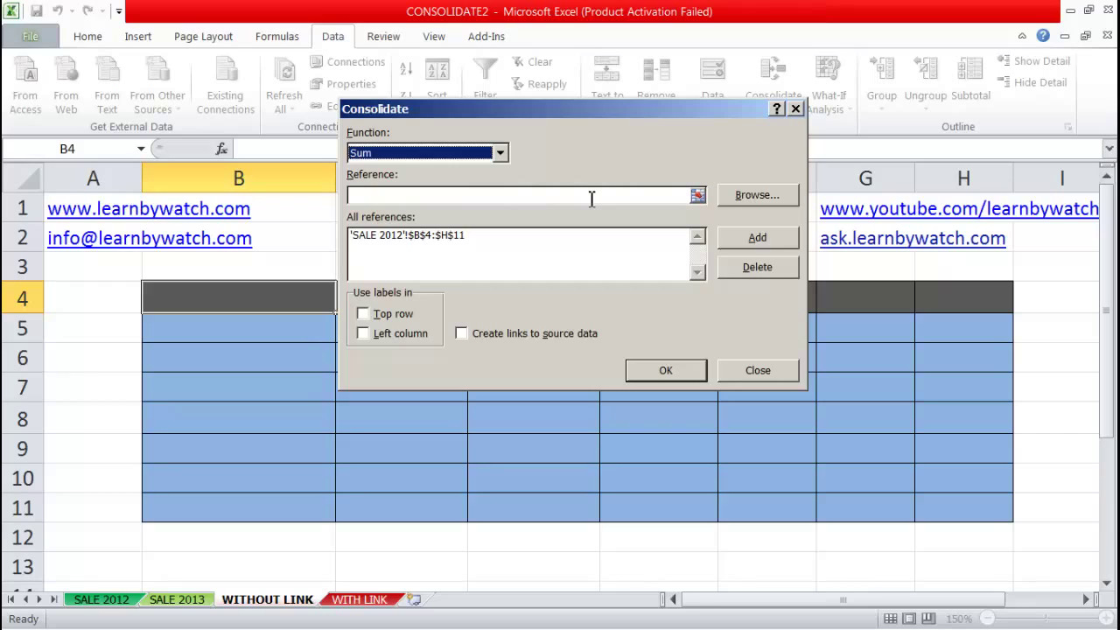
click(477, 236)
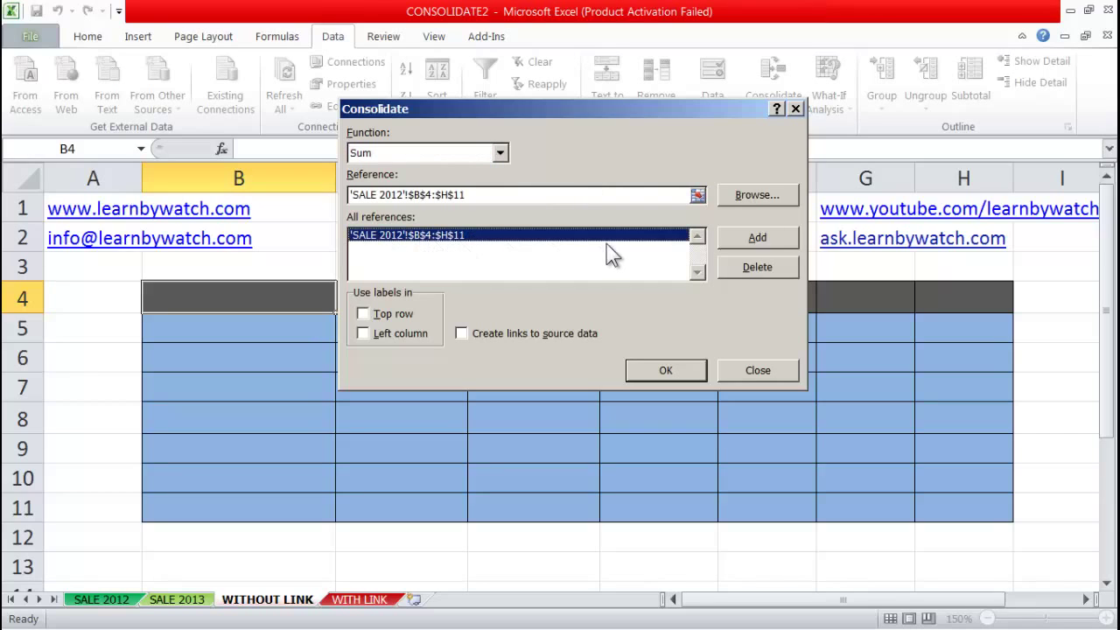
click(752, 268)
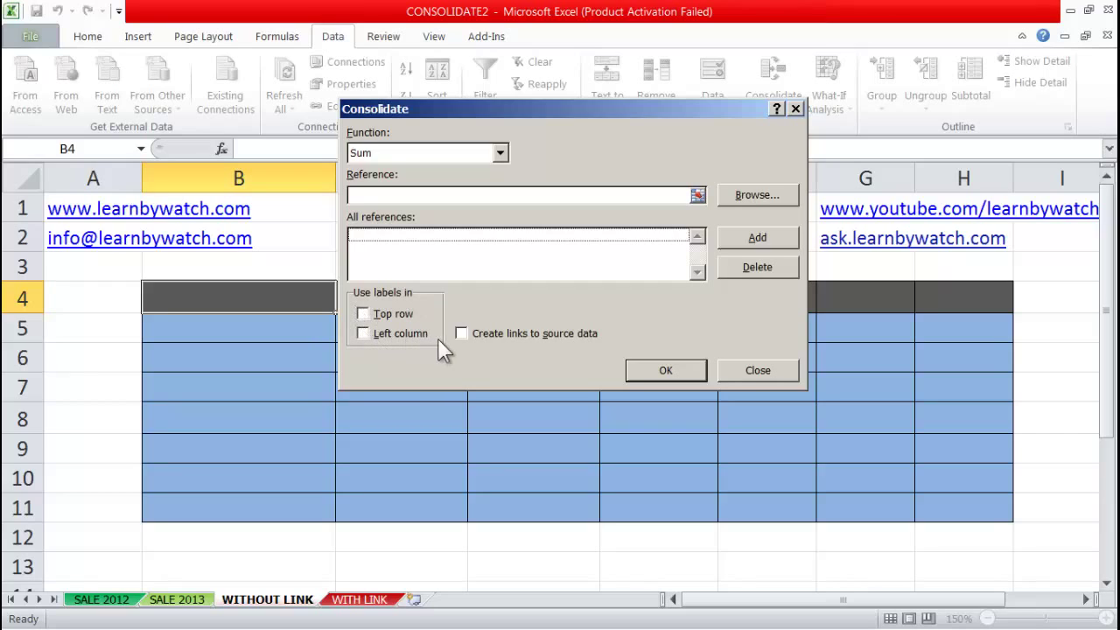
- Add the range B4:H11 of the SALE 2012 sheet to the consolidation references
click(599, 197)
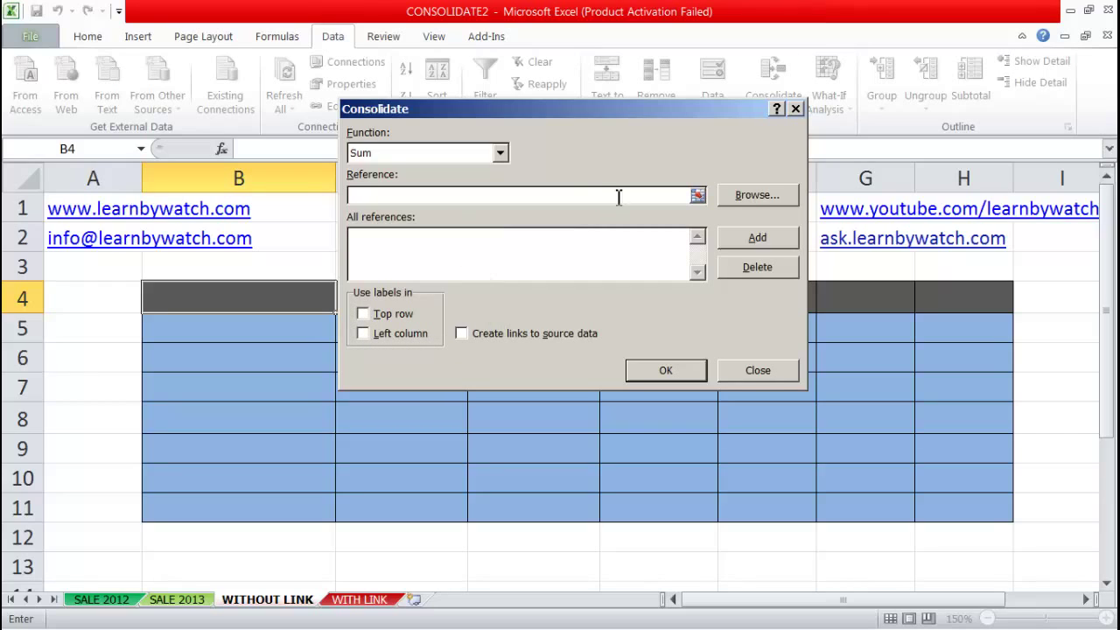
click(697, 197)
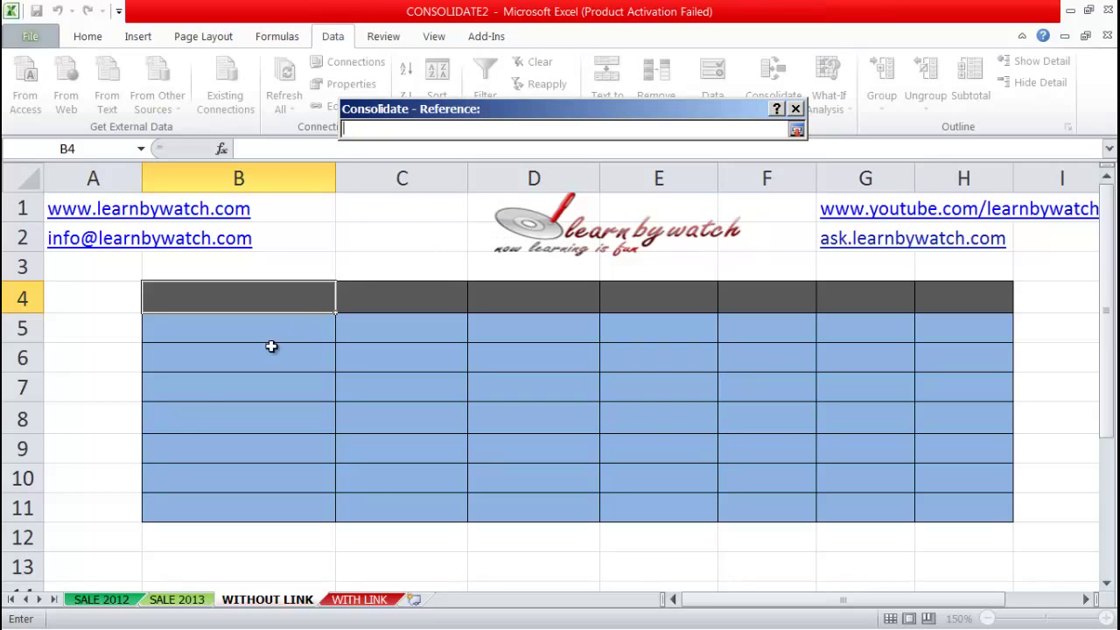
click(112, 601)
click(236, 302)
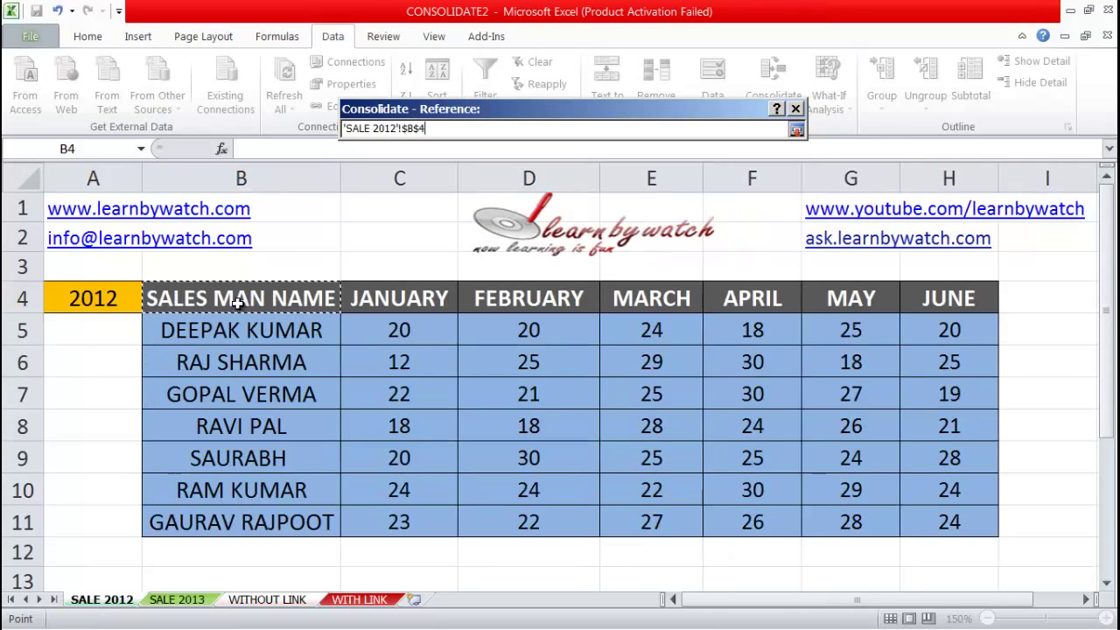
drag(236, 302, 933, 517)
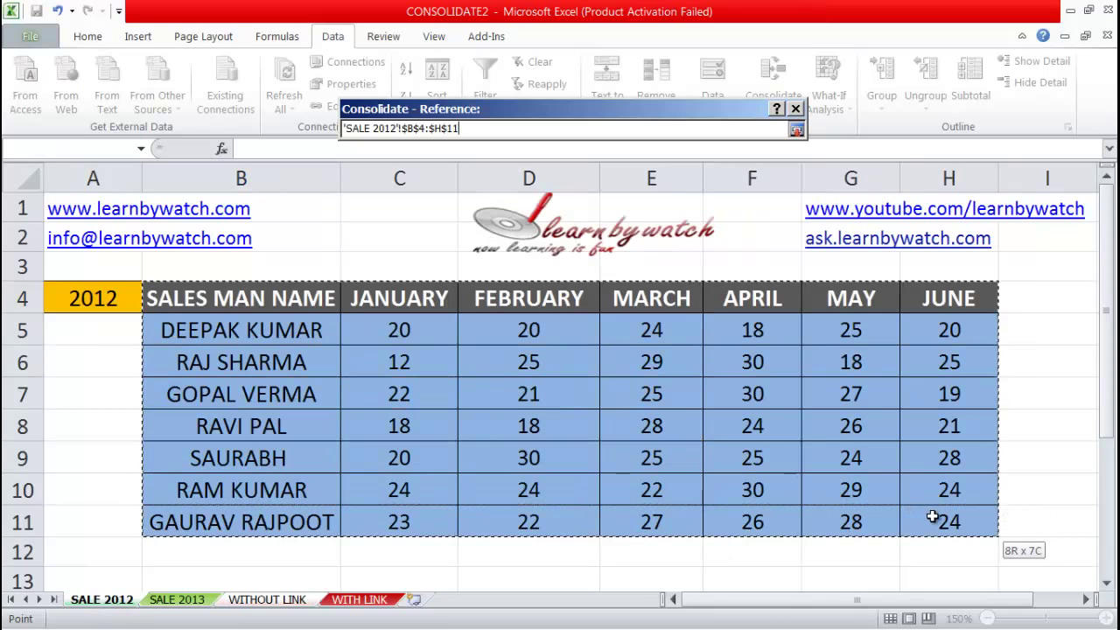
click(798, 130)
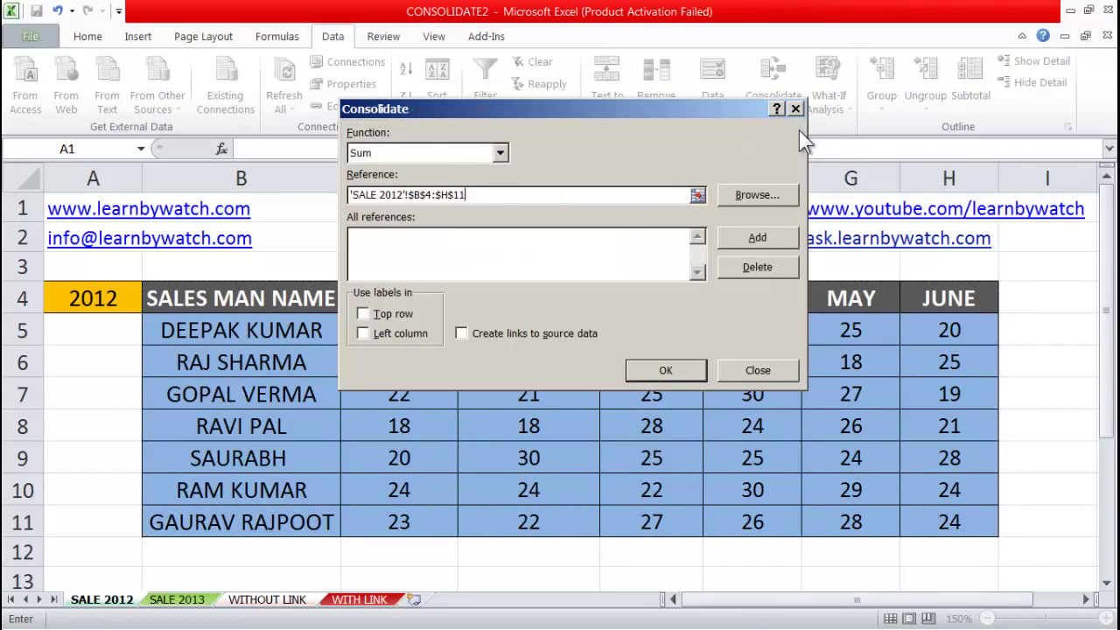
click(757, 237)
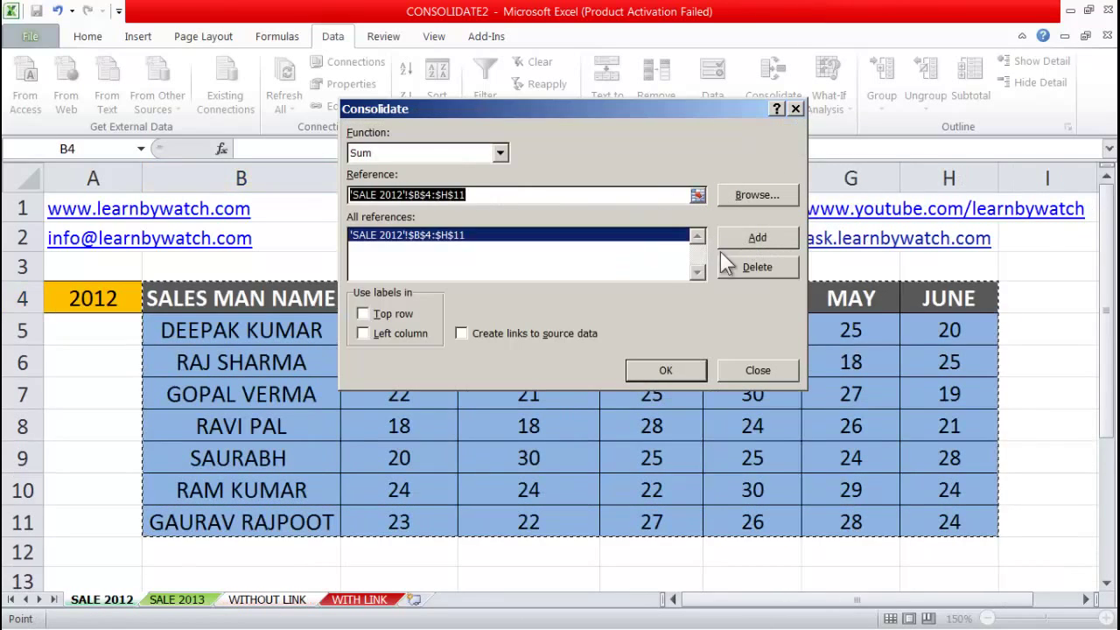
- Consolidate with SALE 2013 range B4:H11 as the second reference, using labels in the top row and left column
click(176, 599)
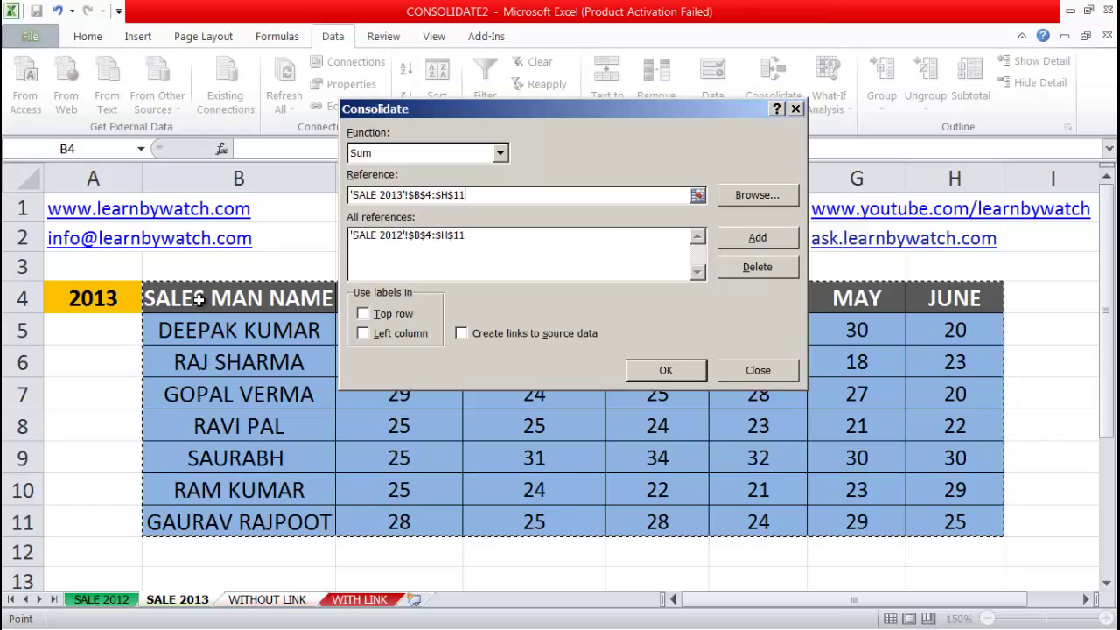
drag(199, 300, 938, 527)
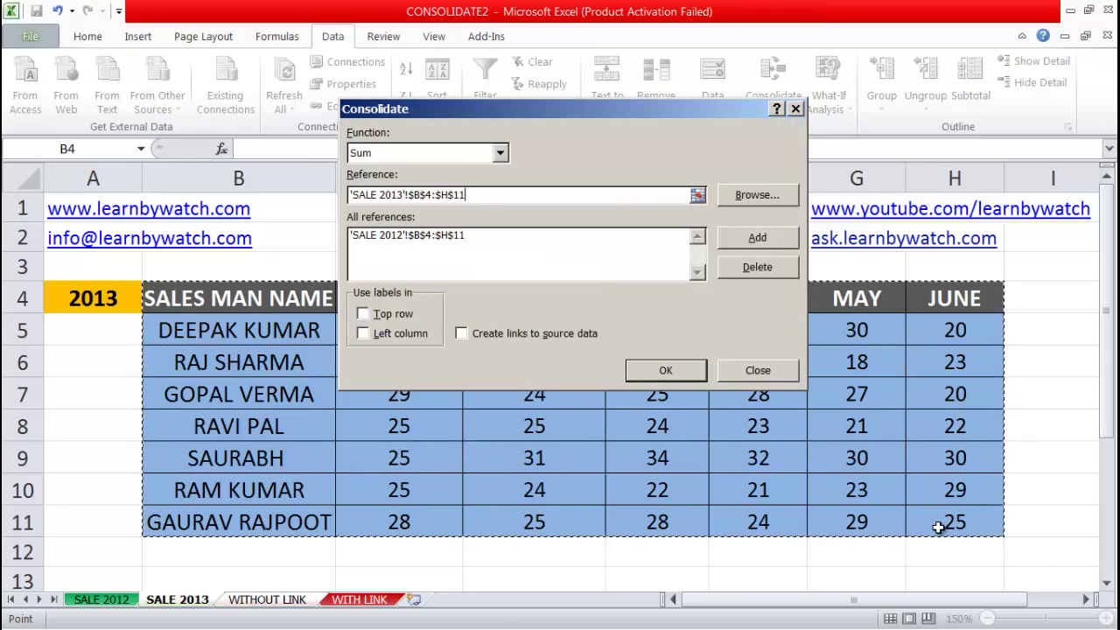
click(366, 315)
click(363, 334)
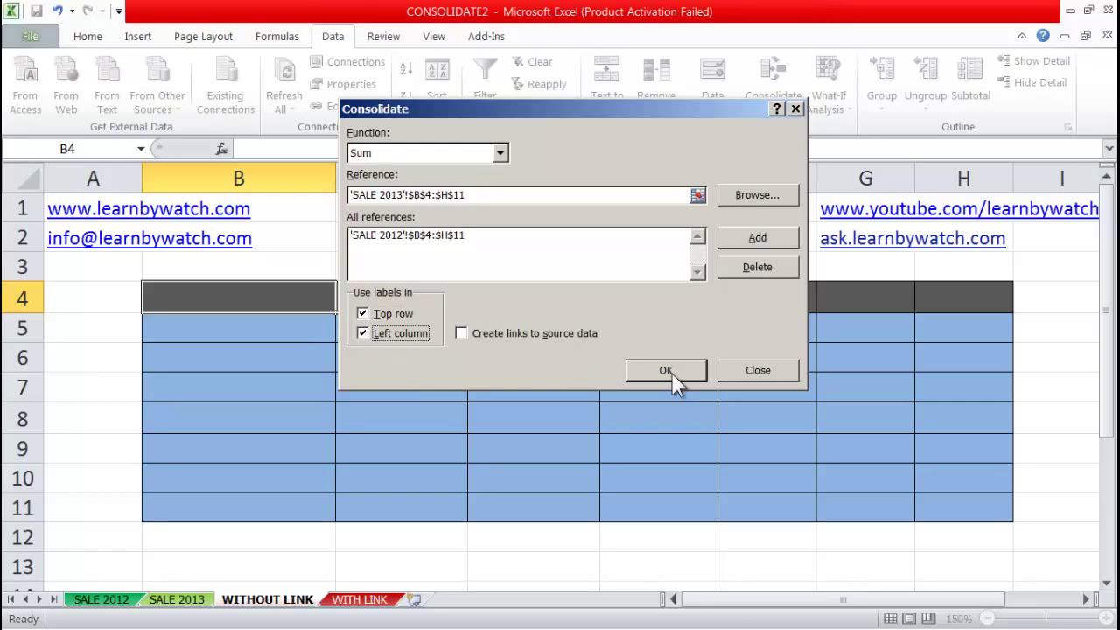
click(664, 370)
click(403, 337)
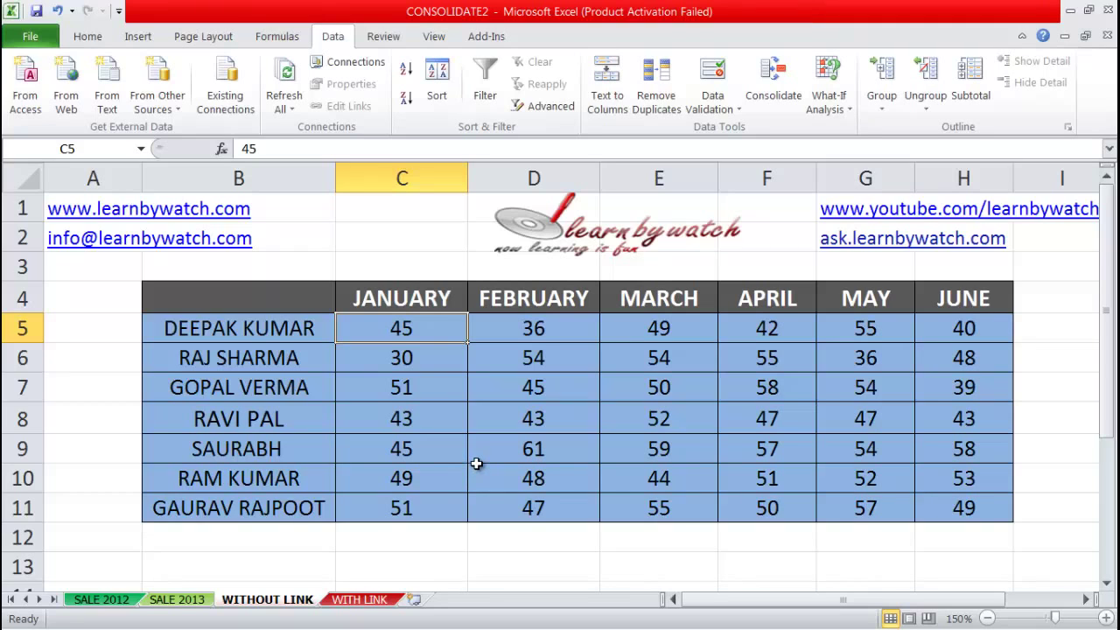
- Consolidate the same two references again at cell B13 with the top row and left column labels turned off
scroll(476, 464, down, 2)
click(274, 396)
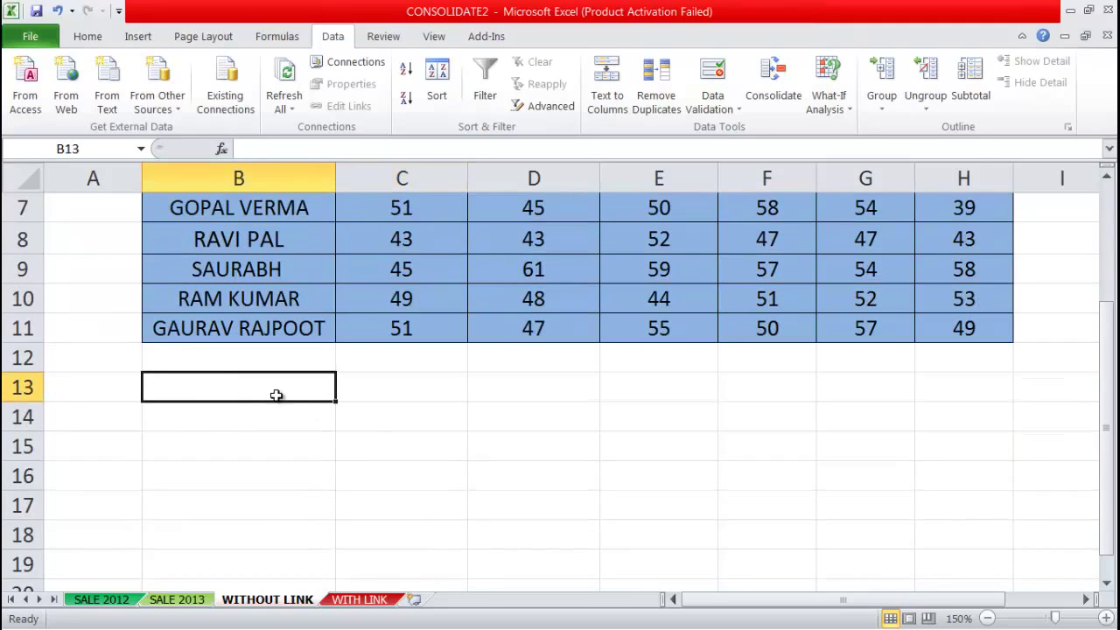
click(782, 94)
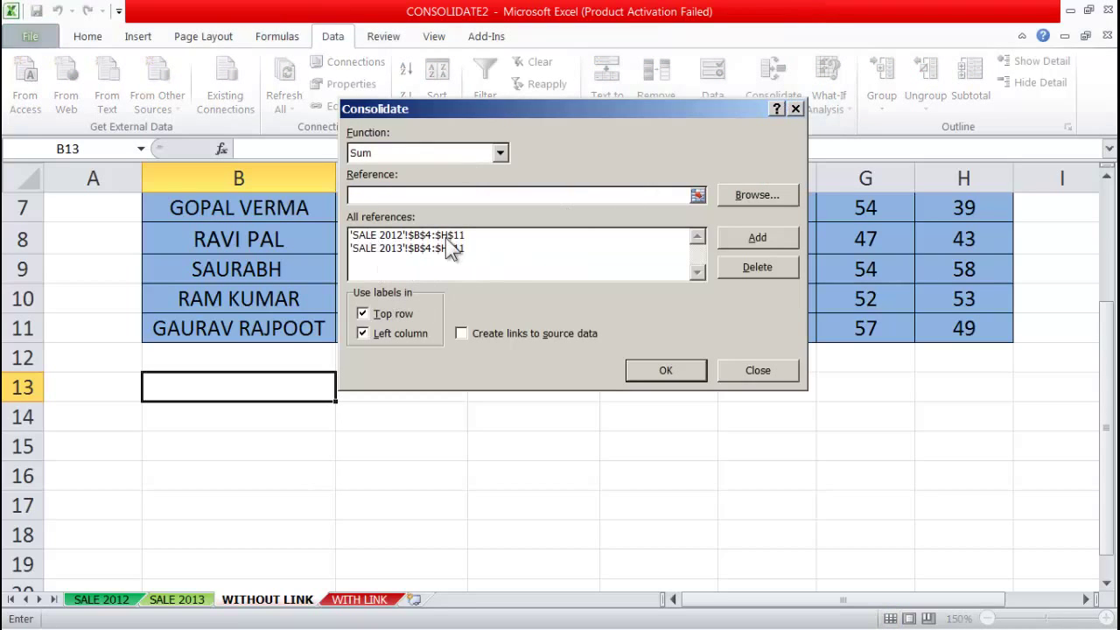
click(367, 332)
click(364, 312)
click(364, 331)
click(666, 370)
scroll(556, 424, down, 1)
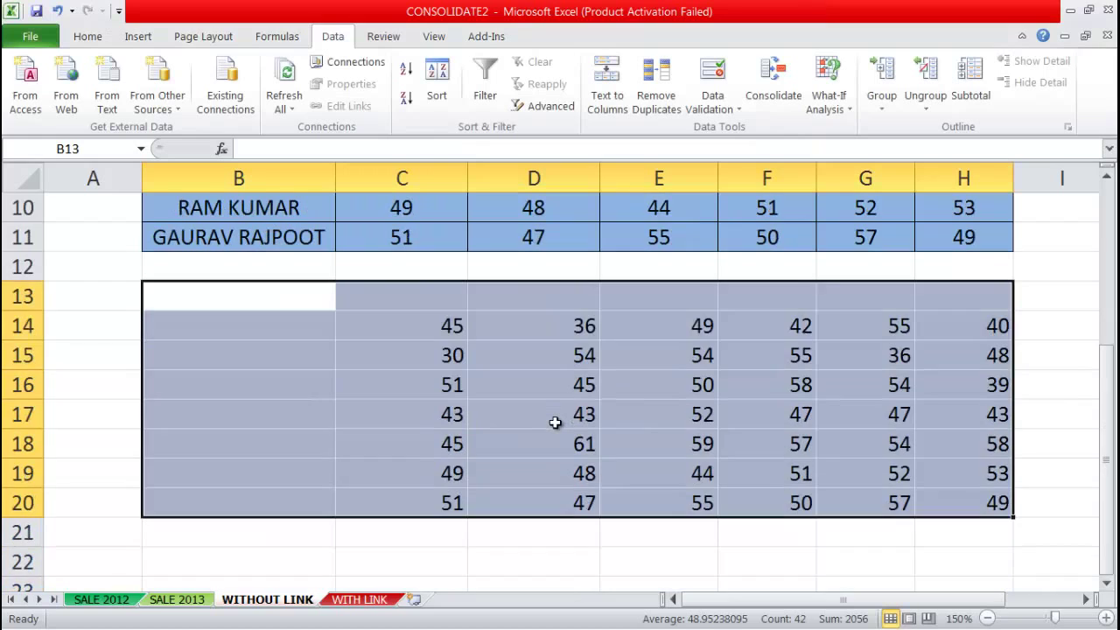
click(530, 365)
click(416, 295)
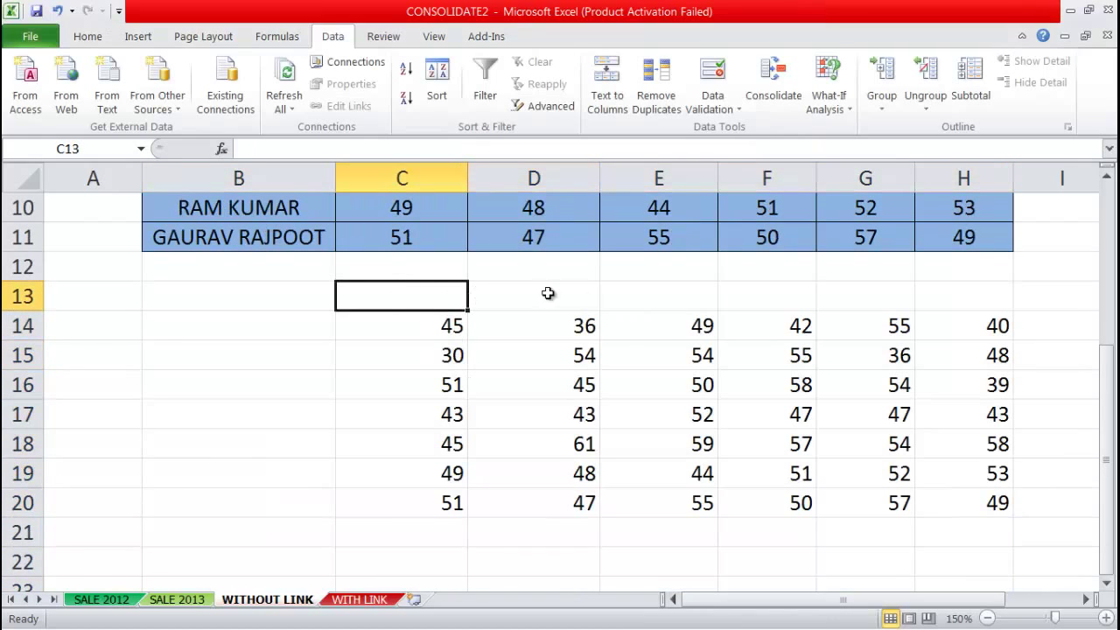
click(740, 294)
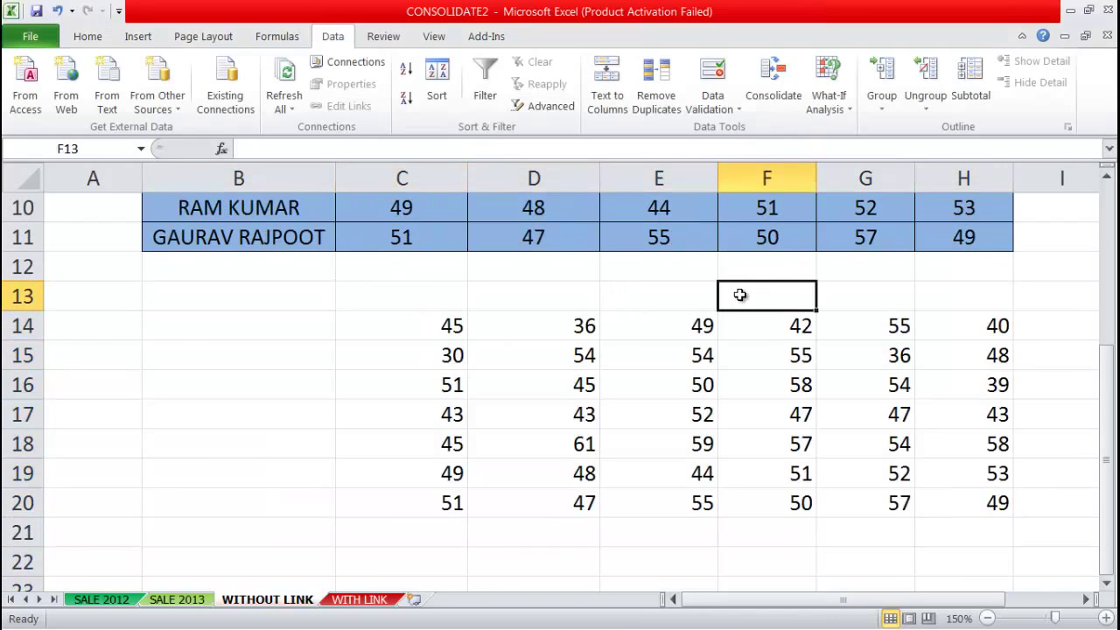
click(273, 327)
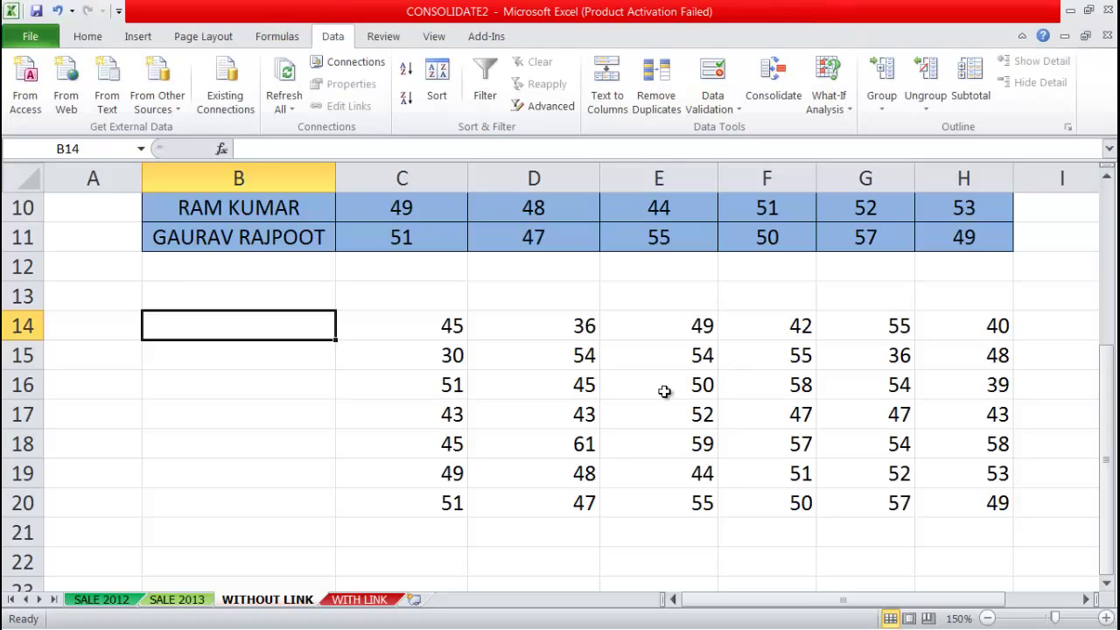
- Start a Sum consolidation at cell B4 of the WITH LINK sheet and add SALE 2012 range B4:H11 as a reference
scroll(662, 387, up, 3)
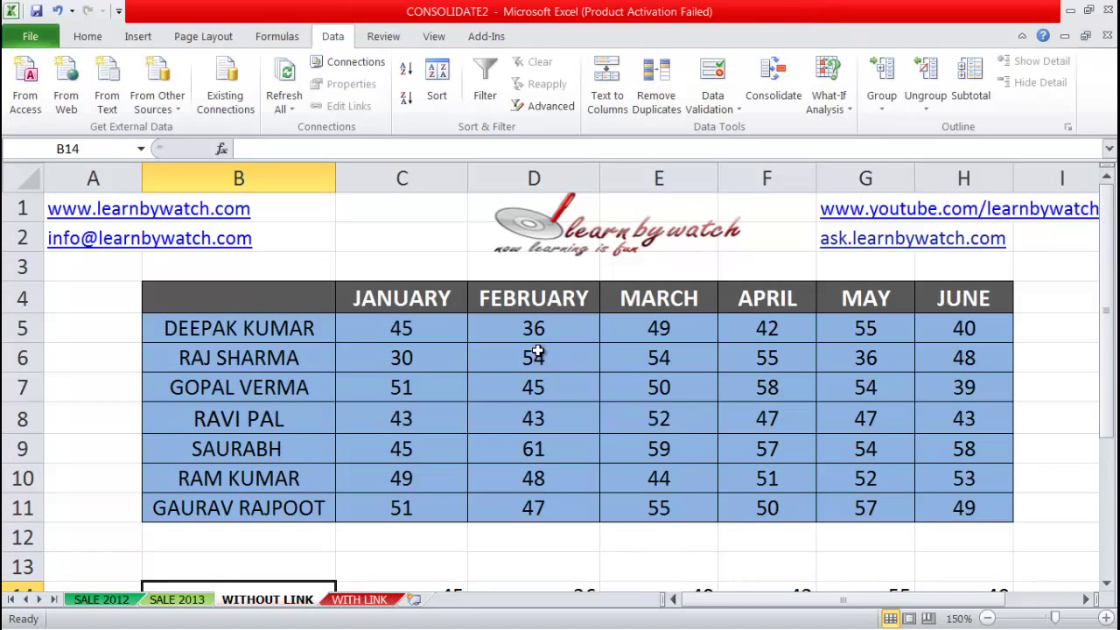
click(359, 601)
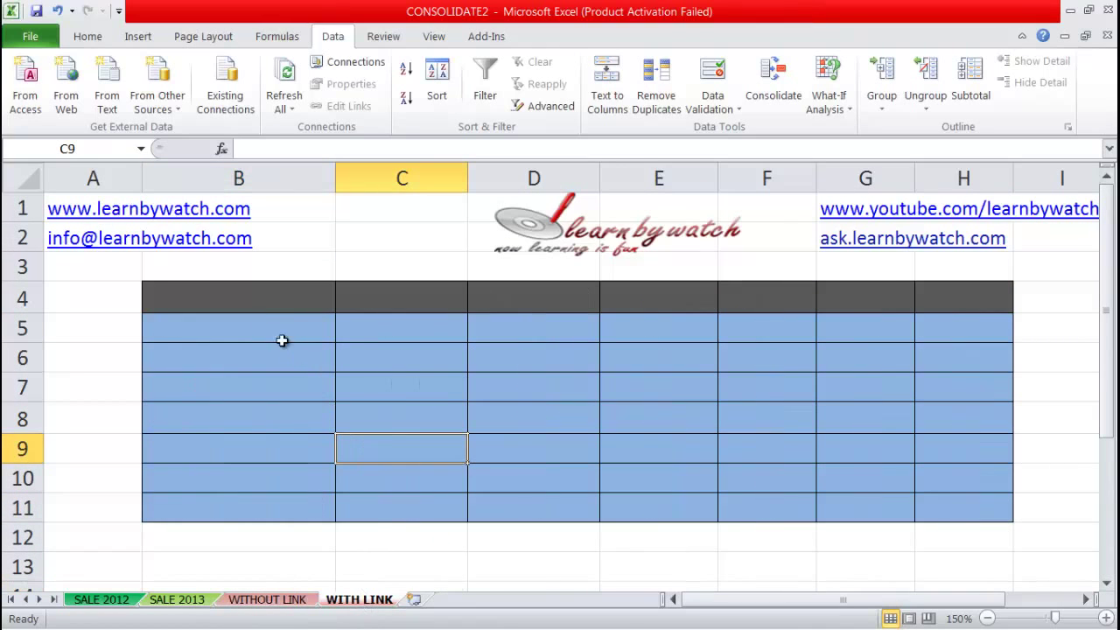
click(238, 302)
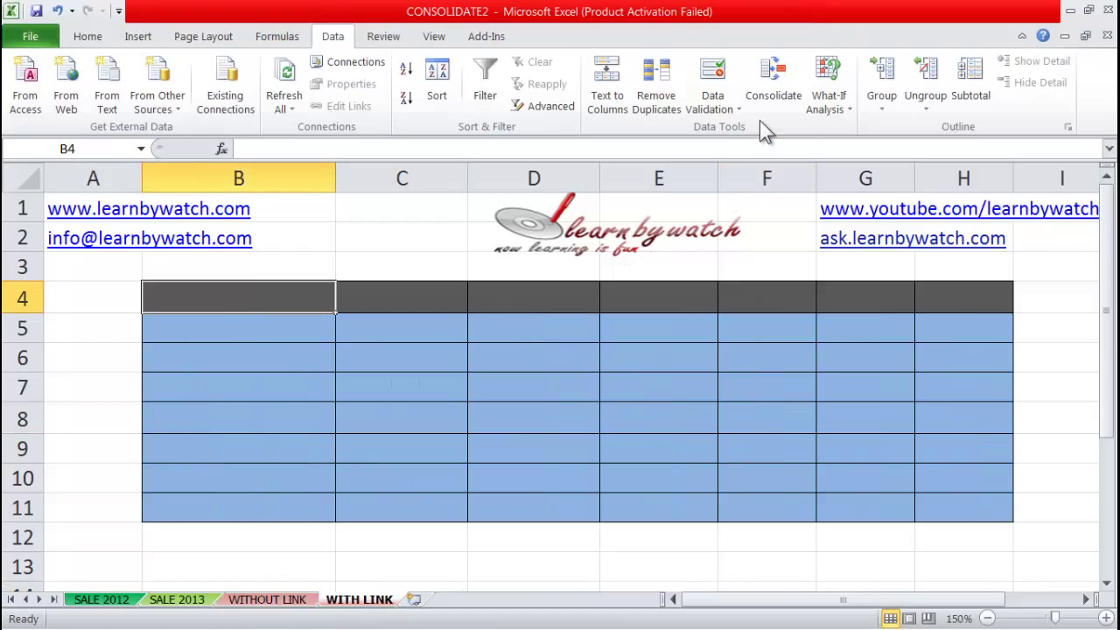
click(773, 88)
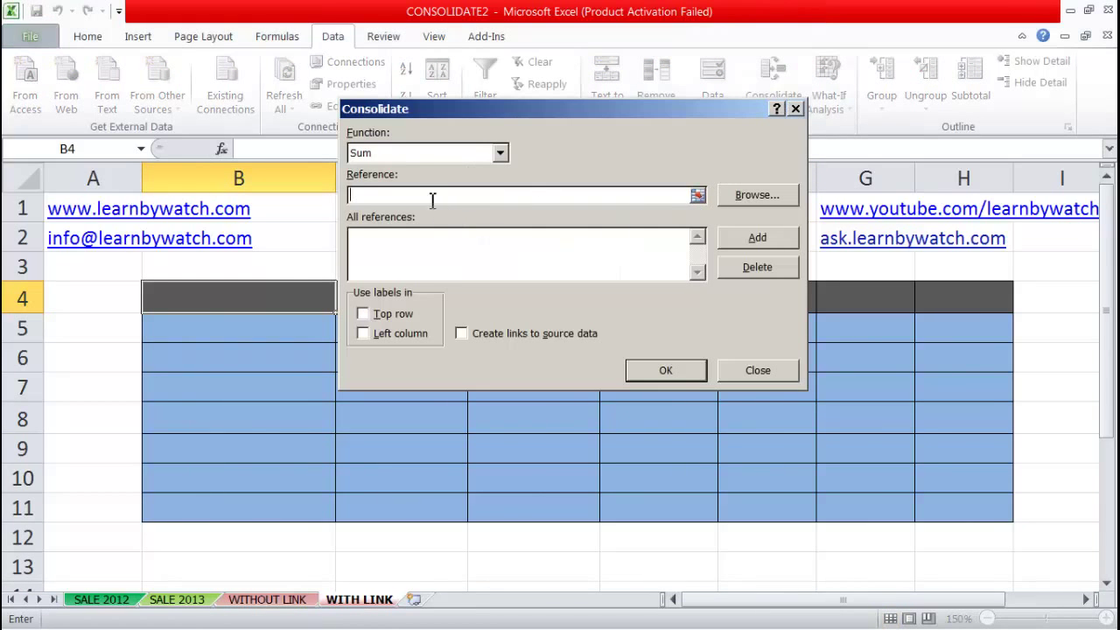
click(696, 196)
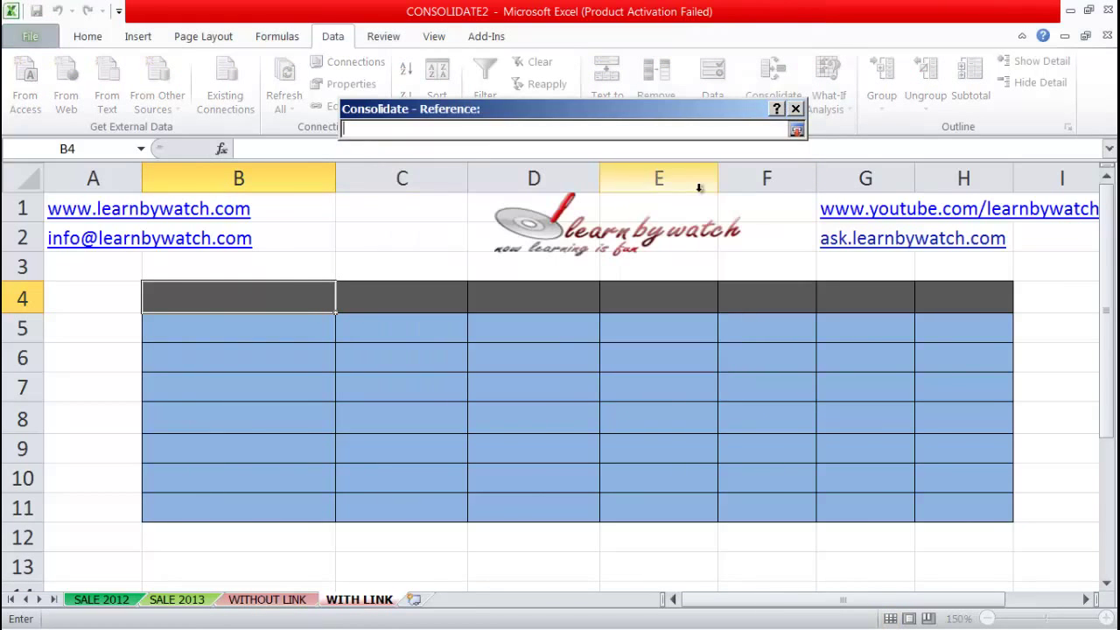
click(102, 599)
drag(194, 302, 930, 512)
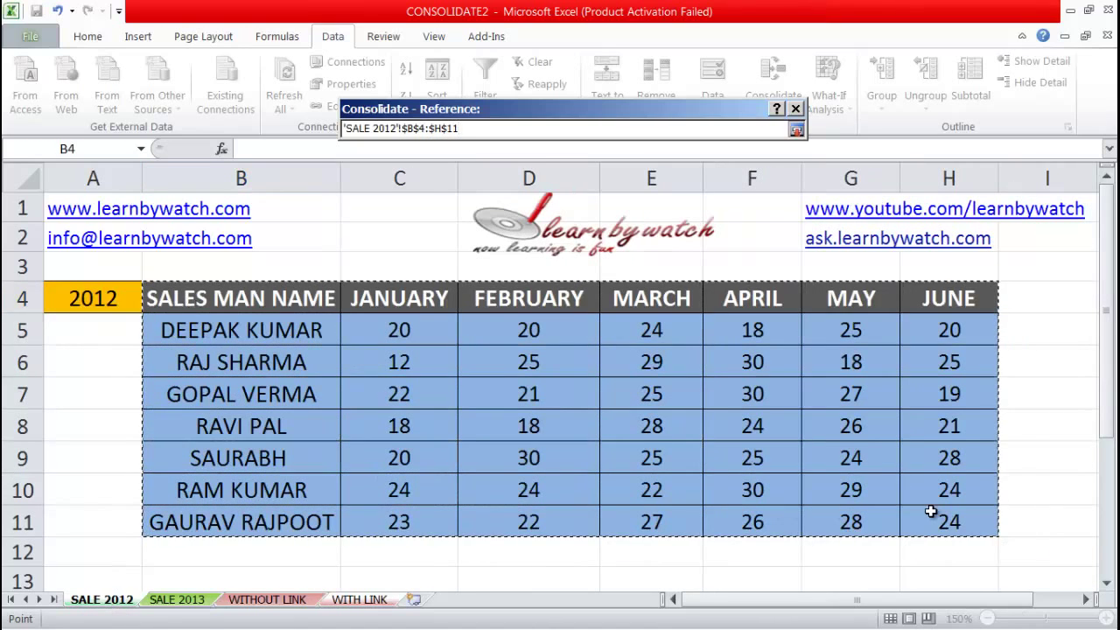
click(796, 130)
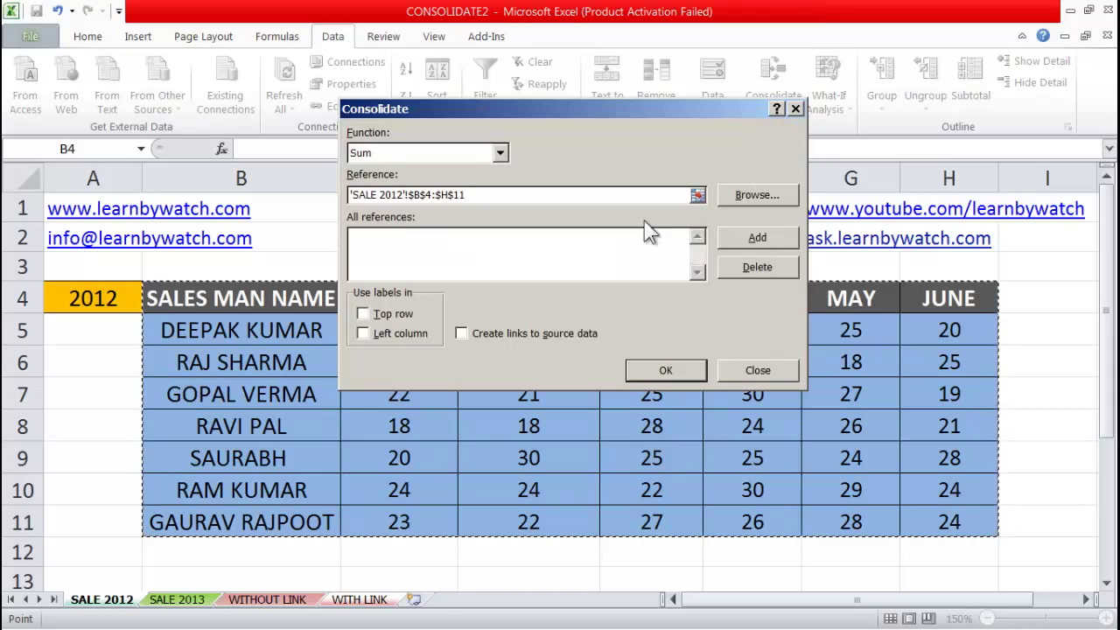
click(754, 237)
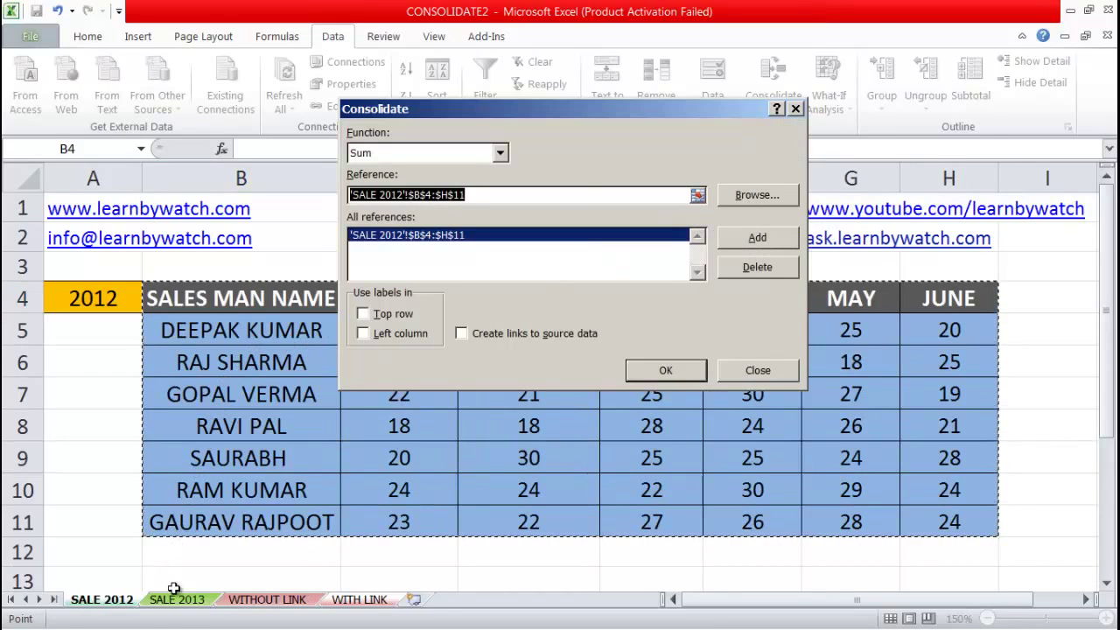
- Consolidate with SALE 2013 range B4:H11 as the second reference, using top row and left column labels and links to source data
click(176, 599)
drag(222, 289, 925, 510)
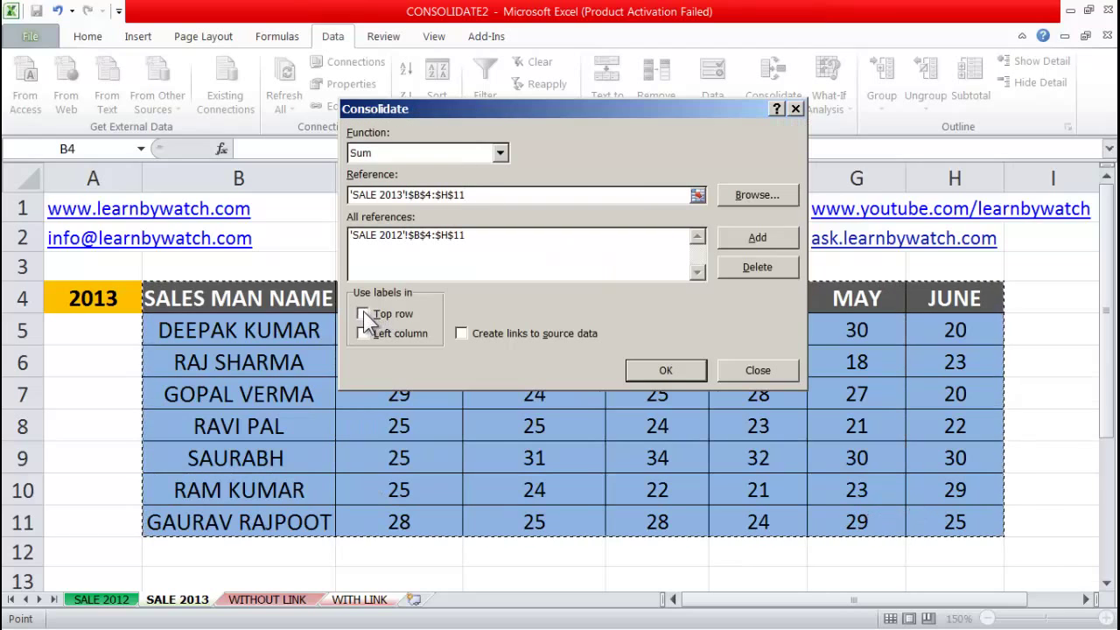
click(363, 313)
click(363, 332)
click(462, 333)
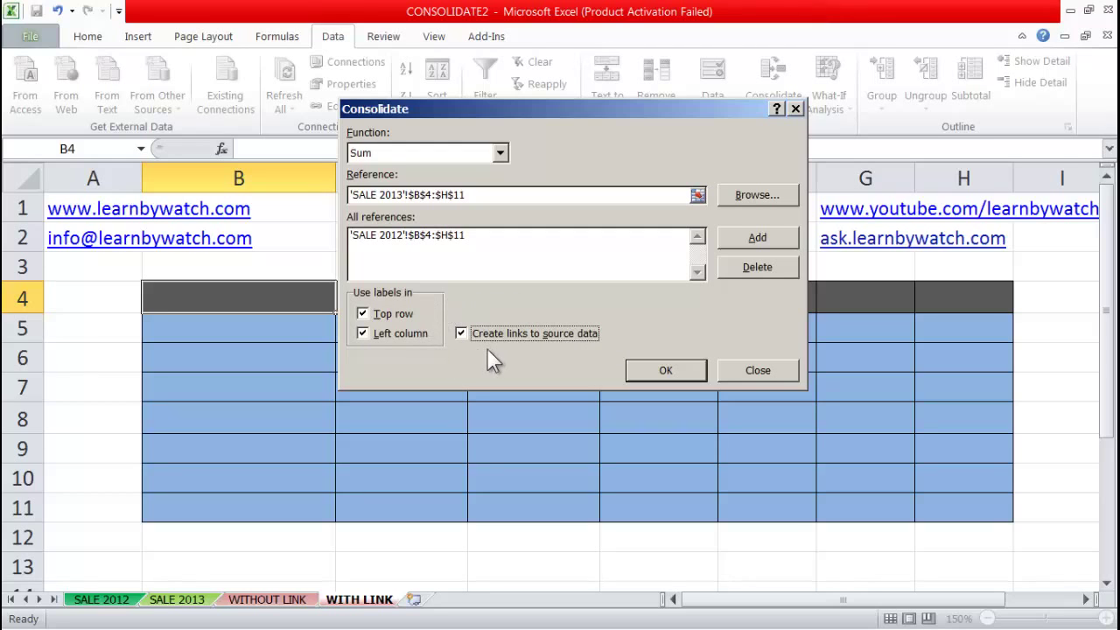
click(694, 368)
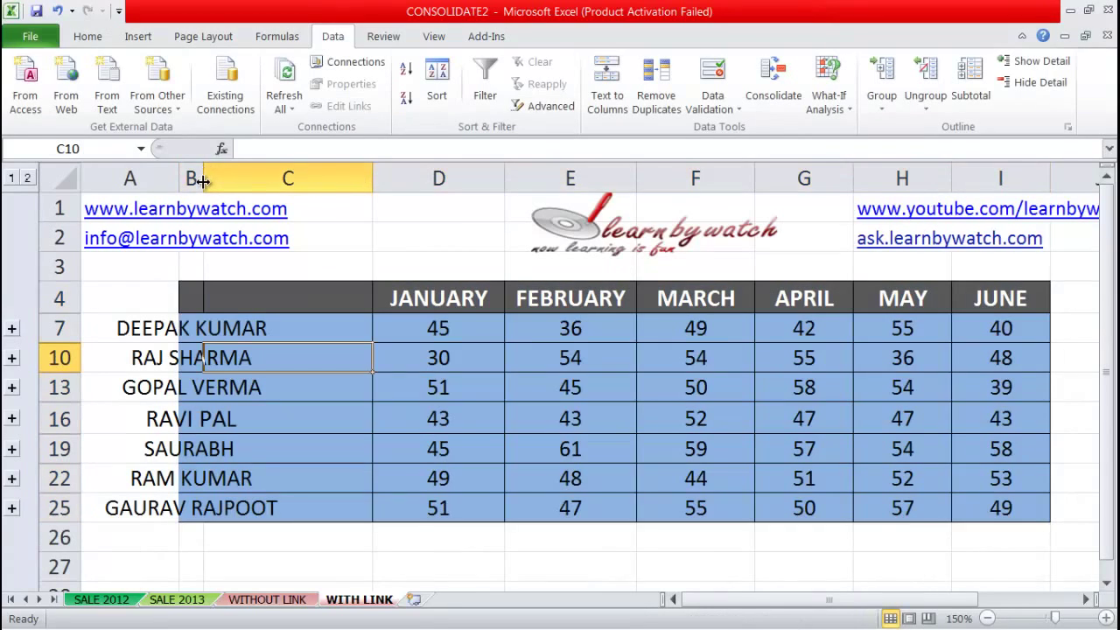
- Widen column B of the linked table to fit the salesman names and narrow the empty column C
drag(201, 181, 266, 180)
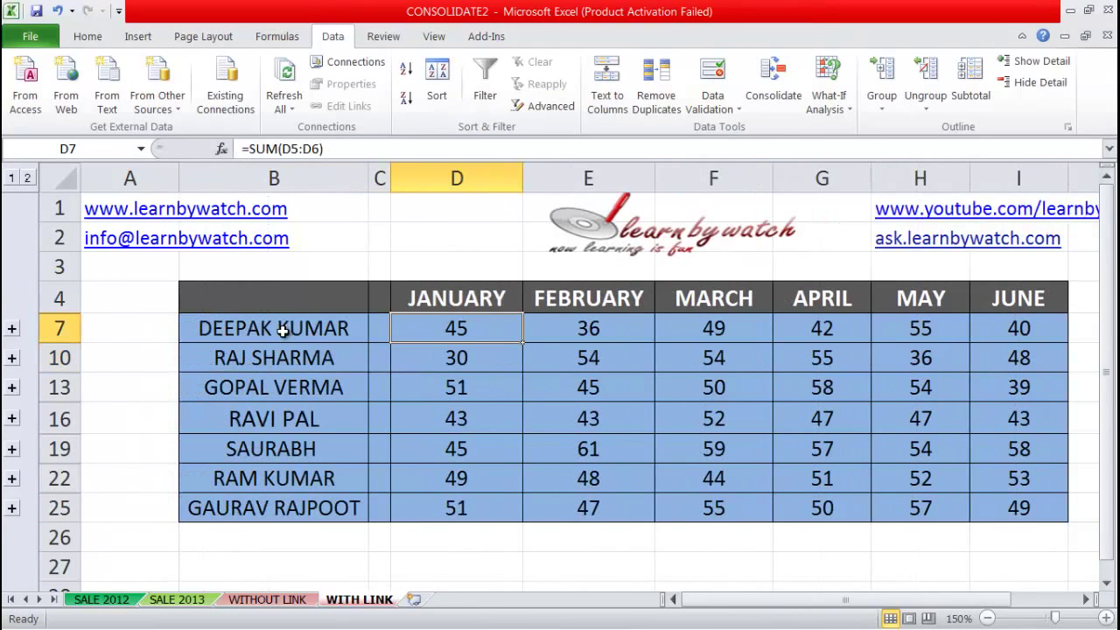
- Expand the first salesman's group above row 7 and widen column C to fit the source labels
click(288, 328)
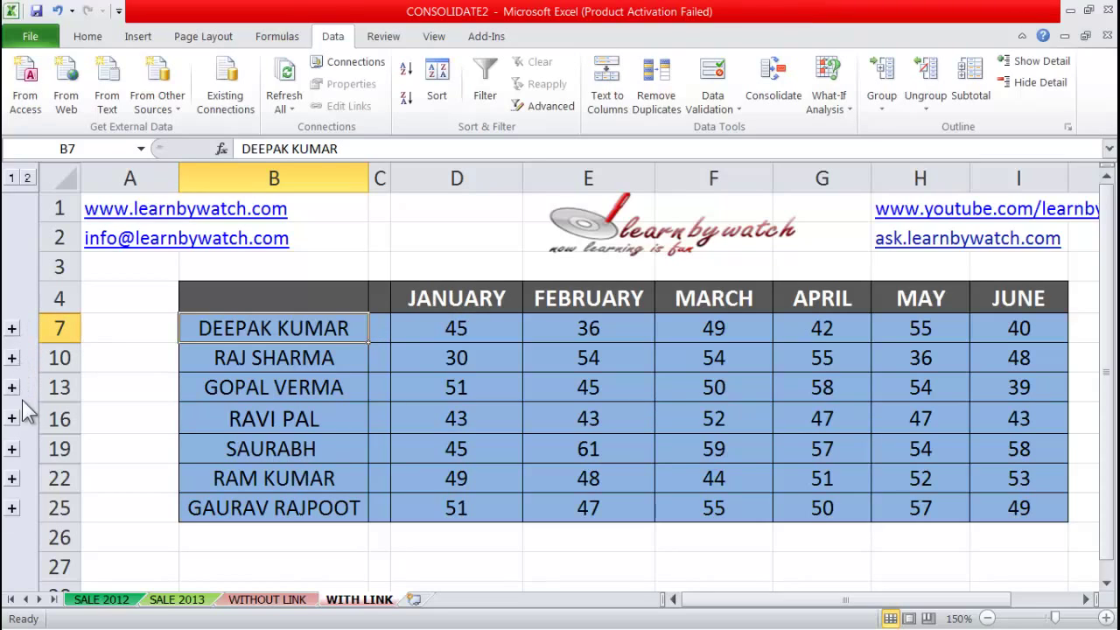
click(12, 329)
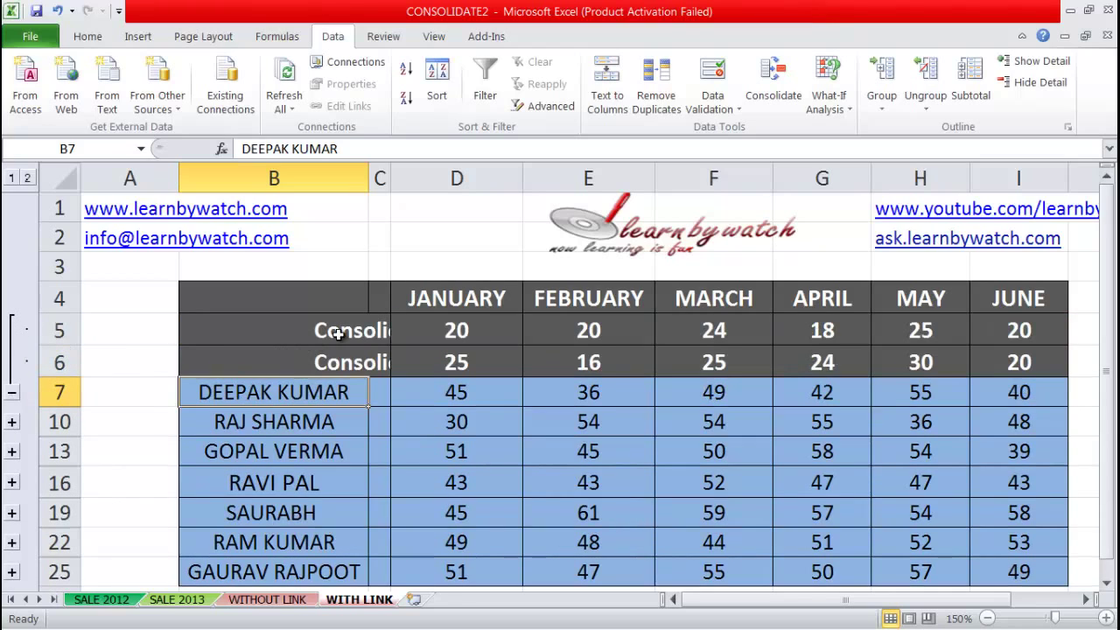
drag(390, 177, 445, 177)
drag(750, 602, 783, 603)
click(388, 328)
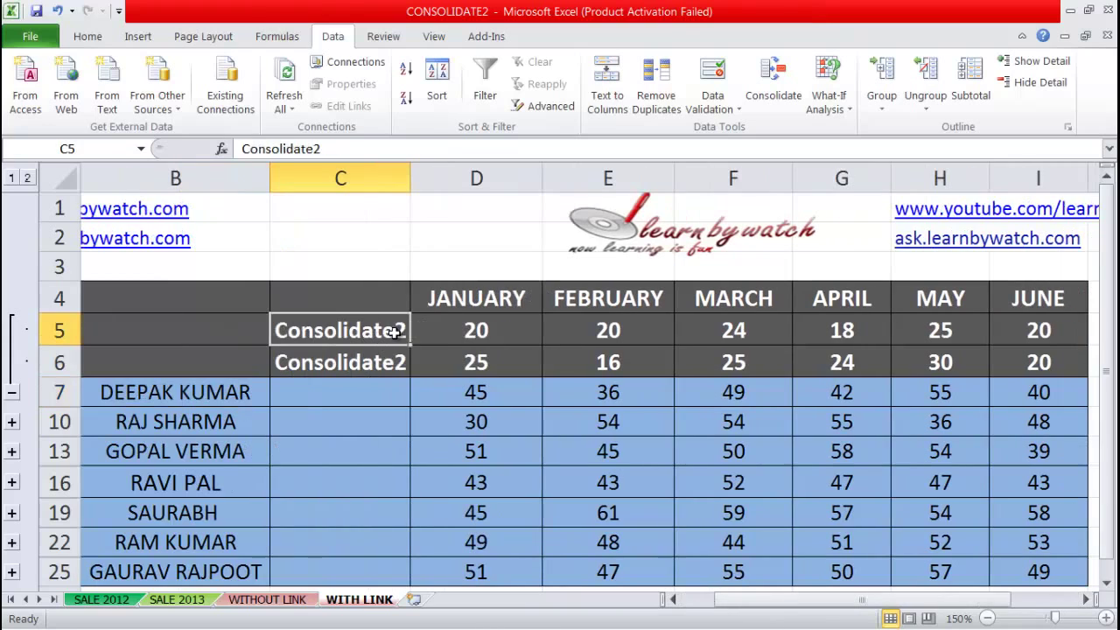
- Inspect the January source links in D5 and D6 and the sum formula in D7
click(484, 332)
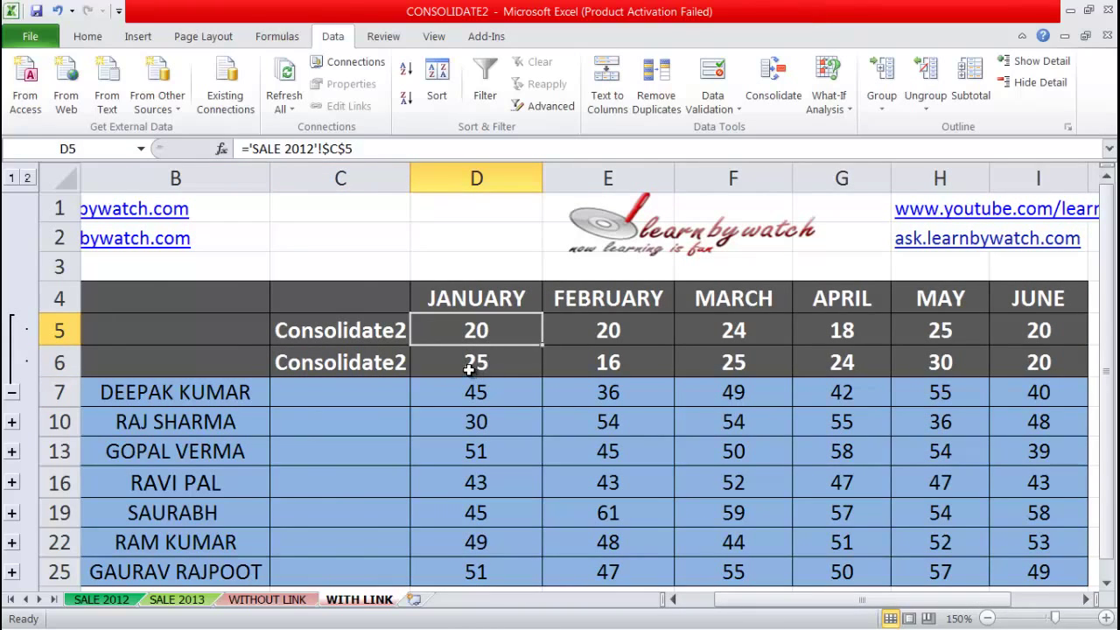
click(474, 366)
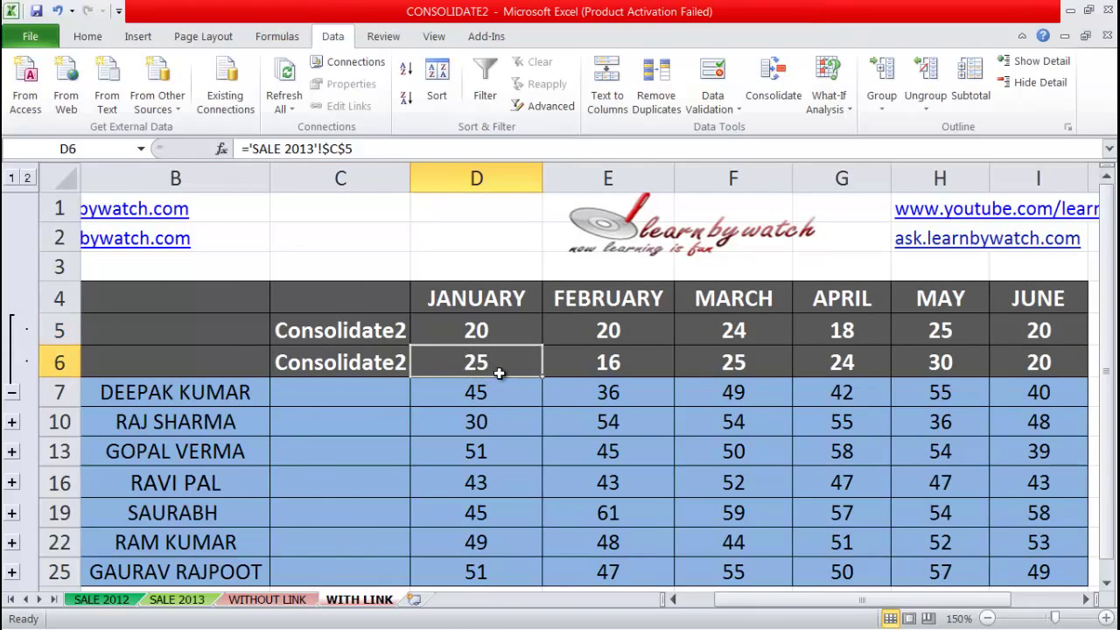
click(461, 398)
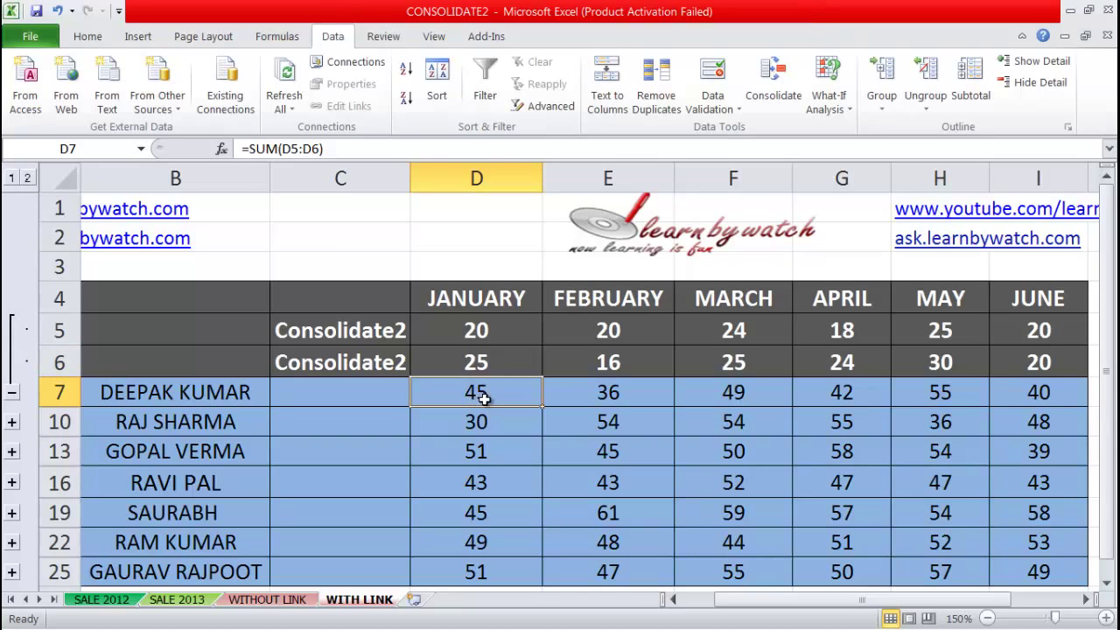
double_click(471, 394)
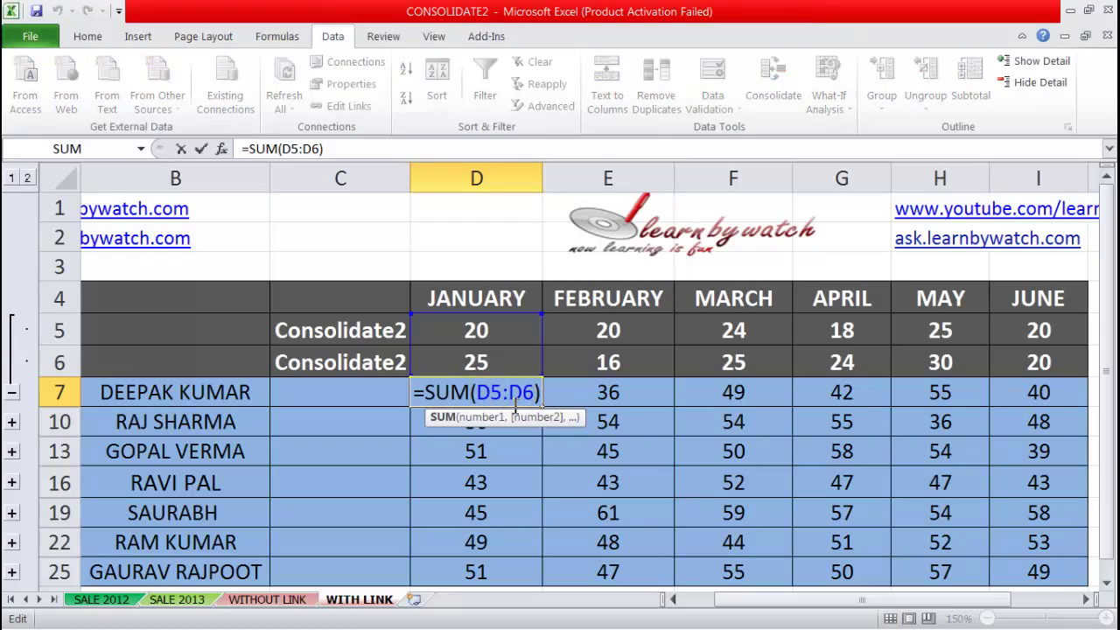
key(Return)
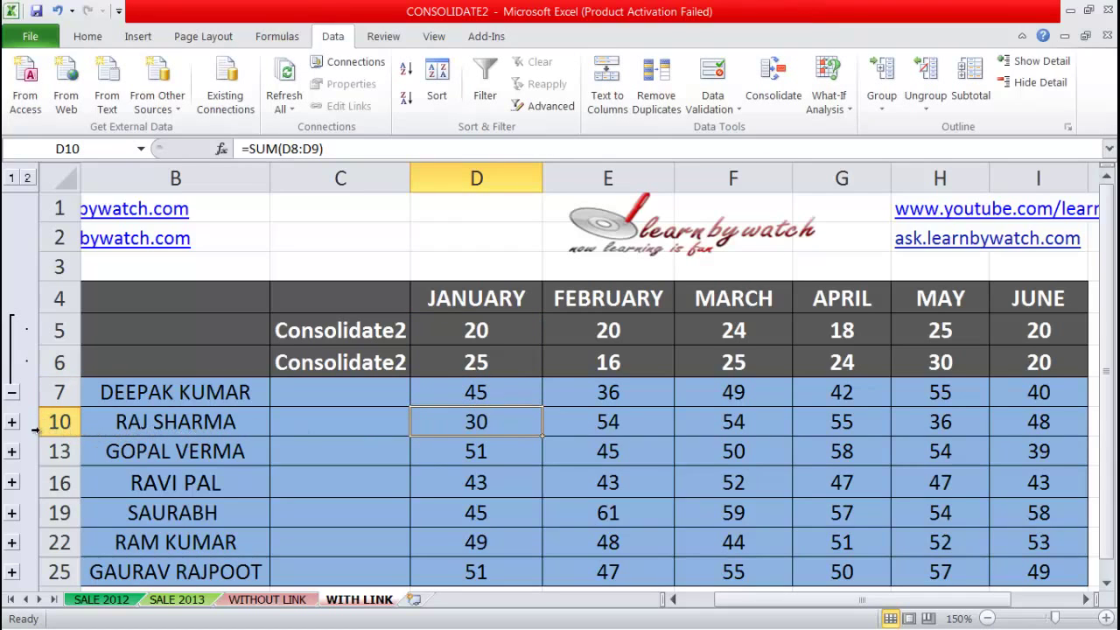
- Expand the detail groups above rows 10 and 13 and review their source entries in the linked table
click(12, 423)
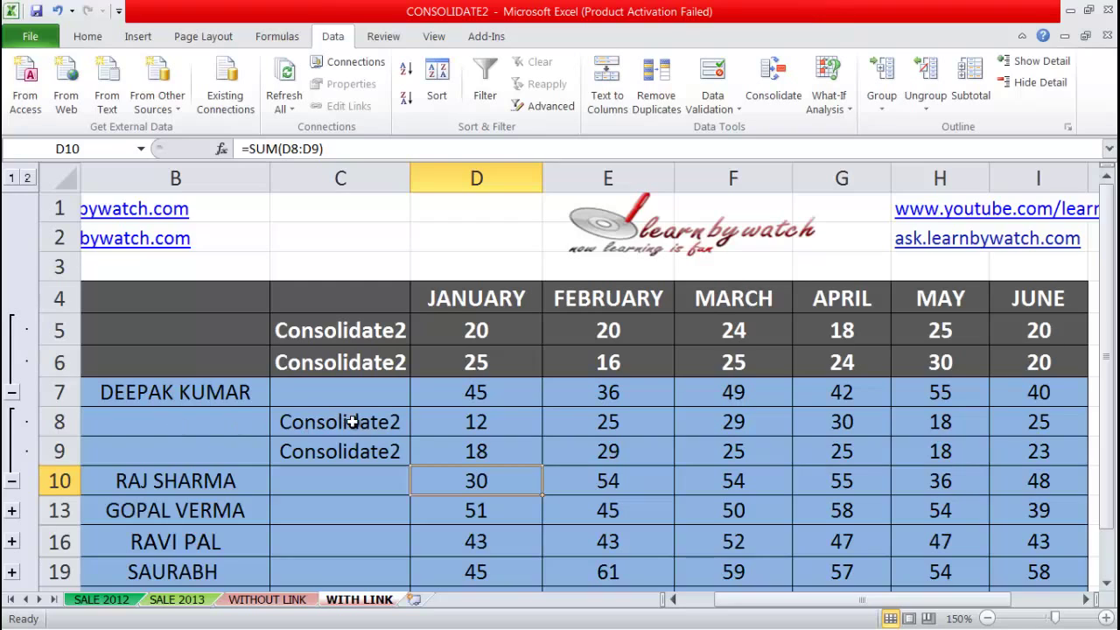
scroll(350, 428, down, 1)
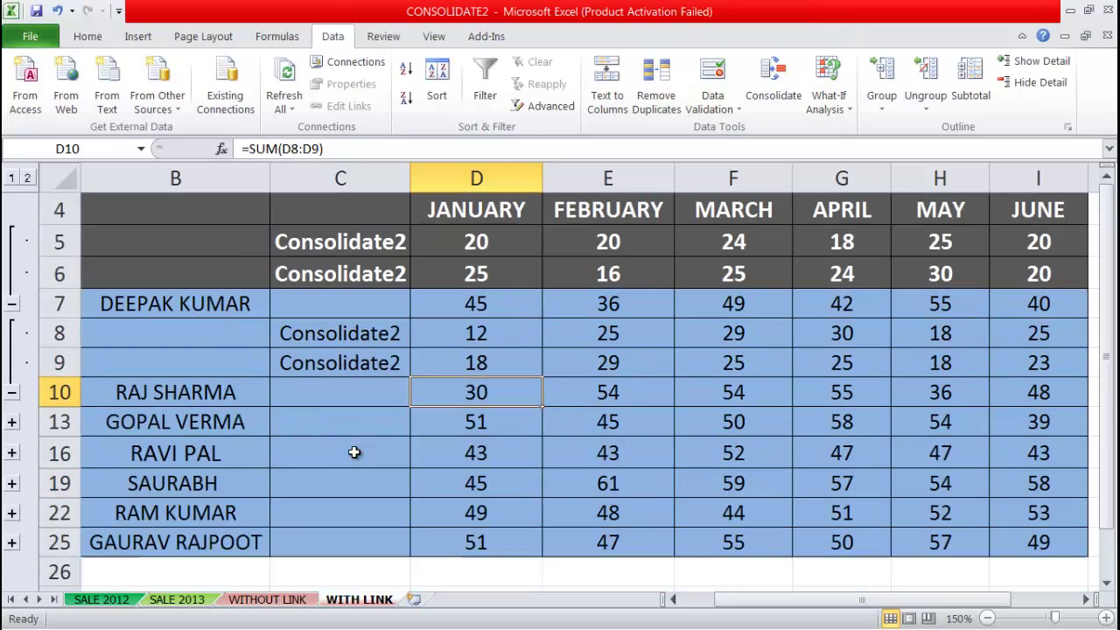
click(12, 423)
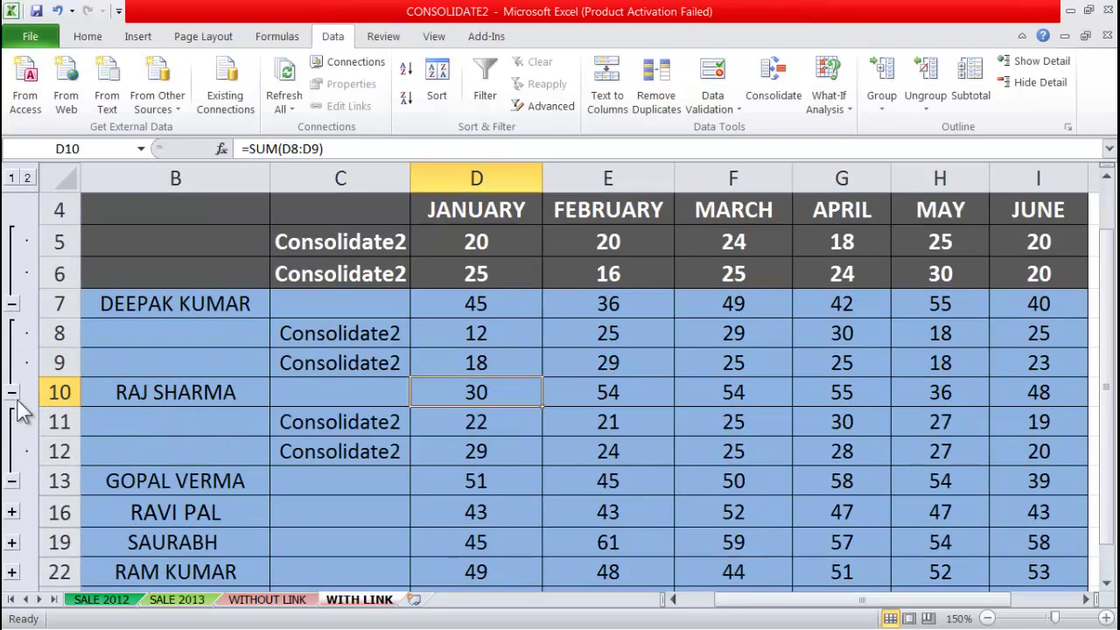
scroll(55, 426, down, 1)
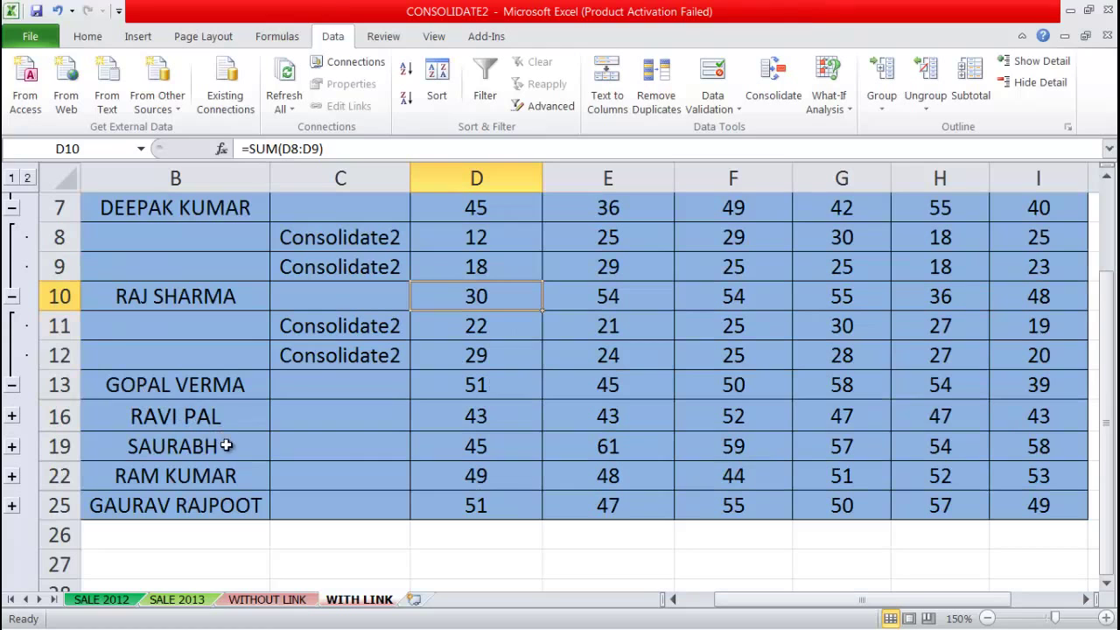
scroll(474, 439, up, 2)
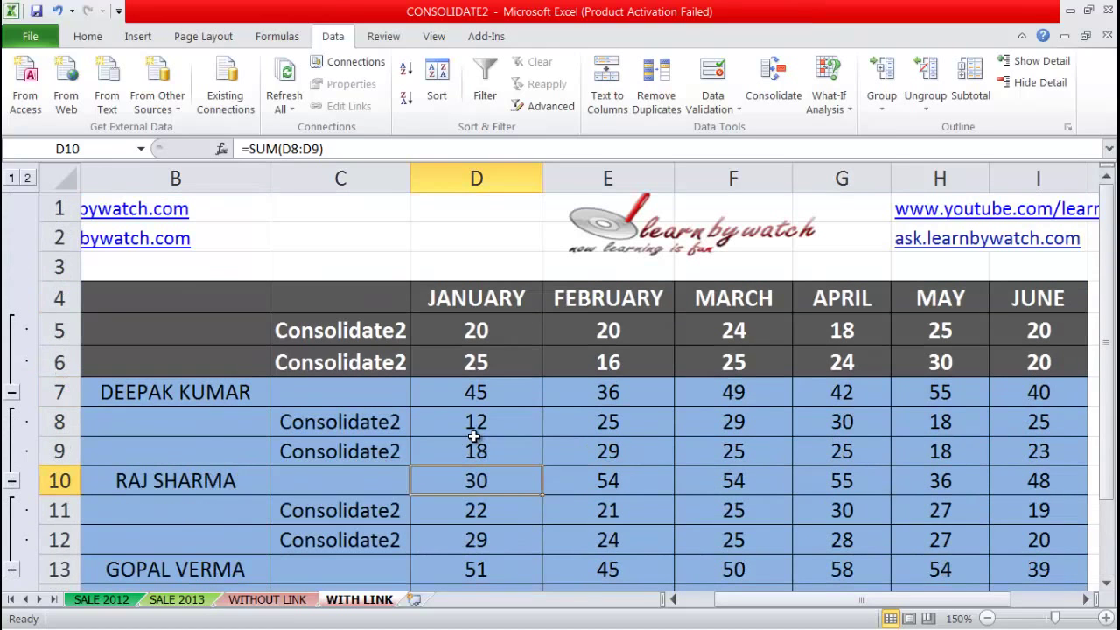
scroll(528, 383, down, 2)
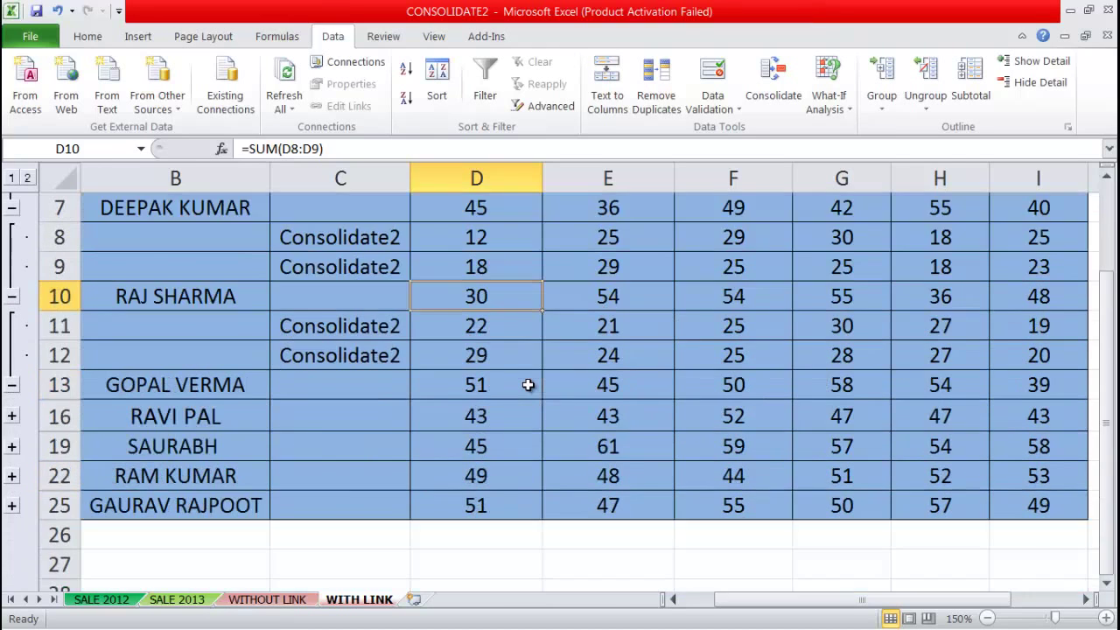
scroll(499, 359, up, 2)
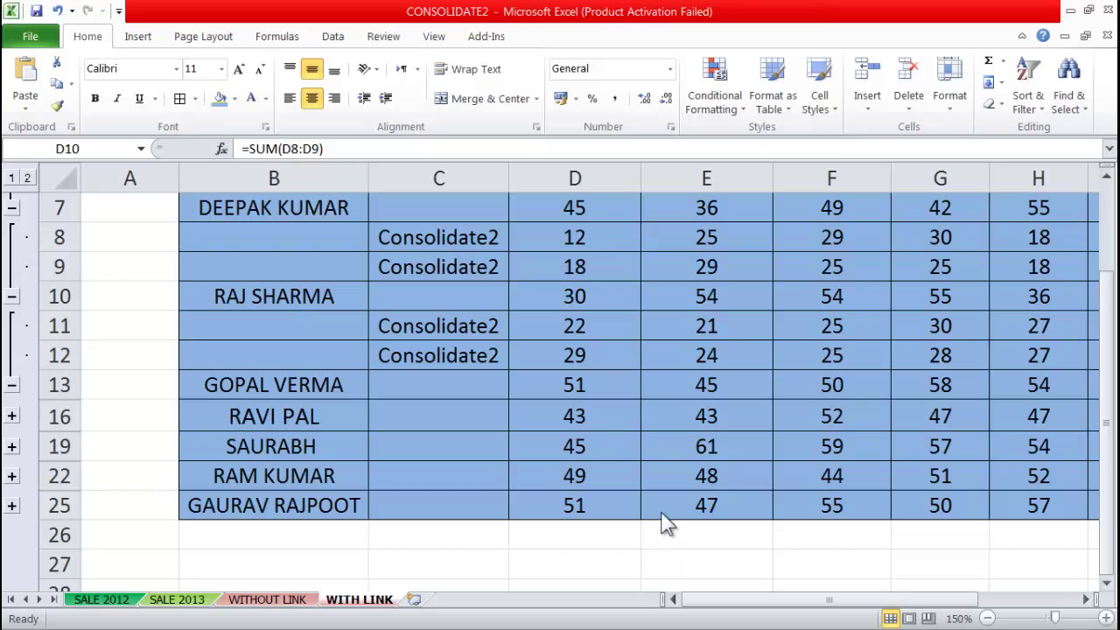
scroll(665, 523, up, 2)
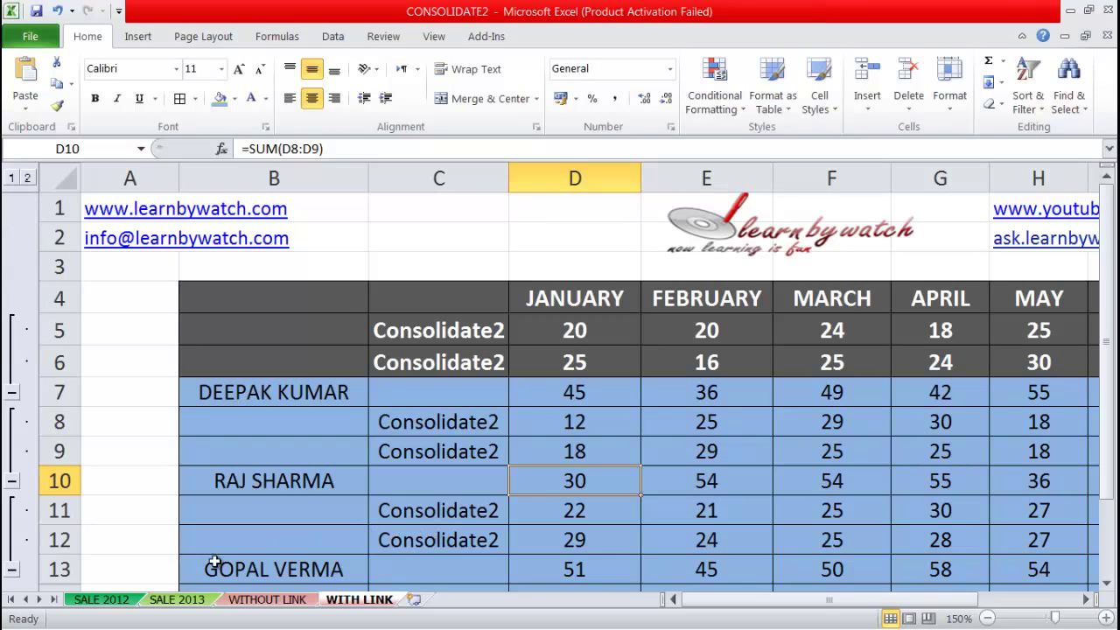
- Add the label TOTAL in cell B12 below the salesman names on the SALE 2012 sheet
click(96, 599)
scroll(399, 496, down, 1)
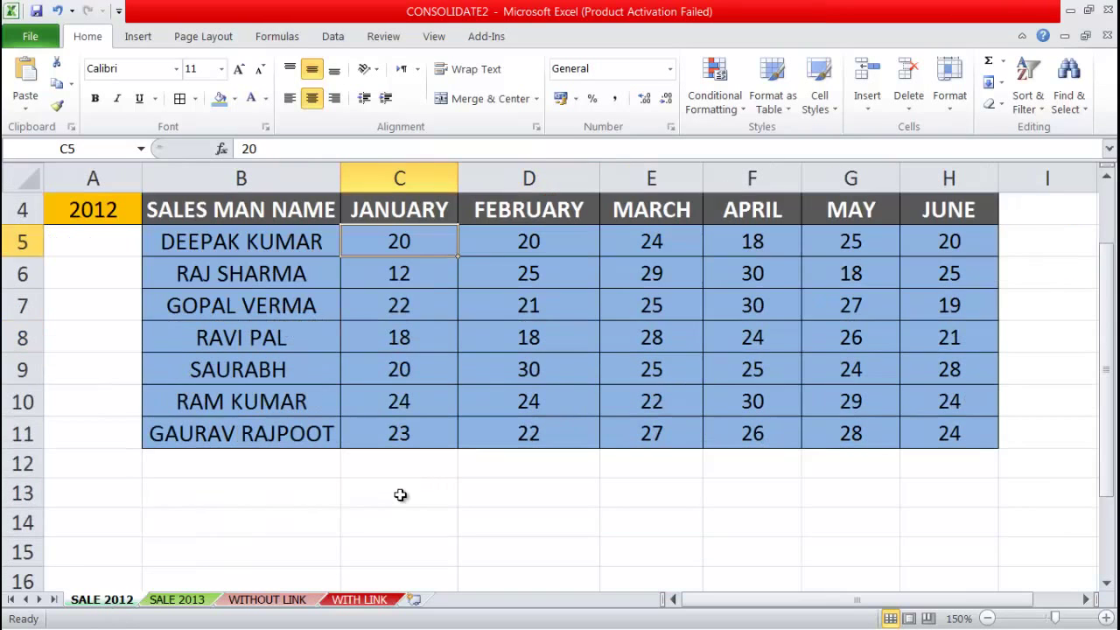
click(285, 479)
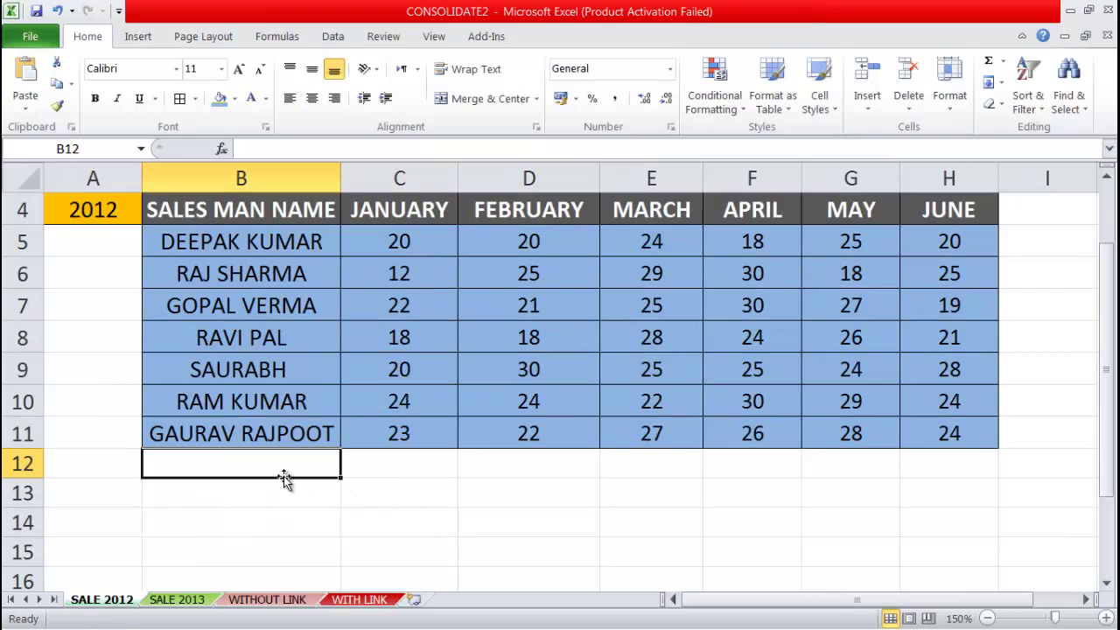
text(TOTAL)
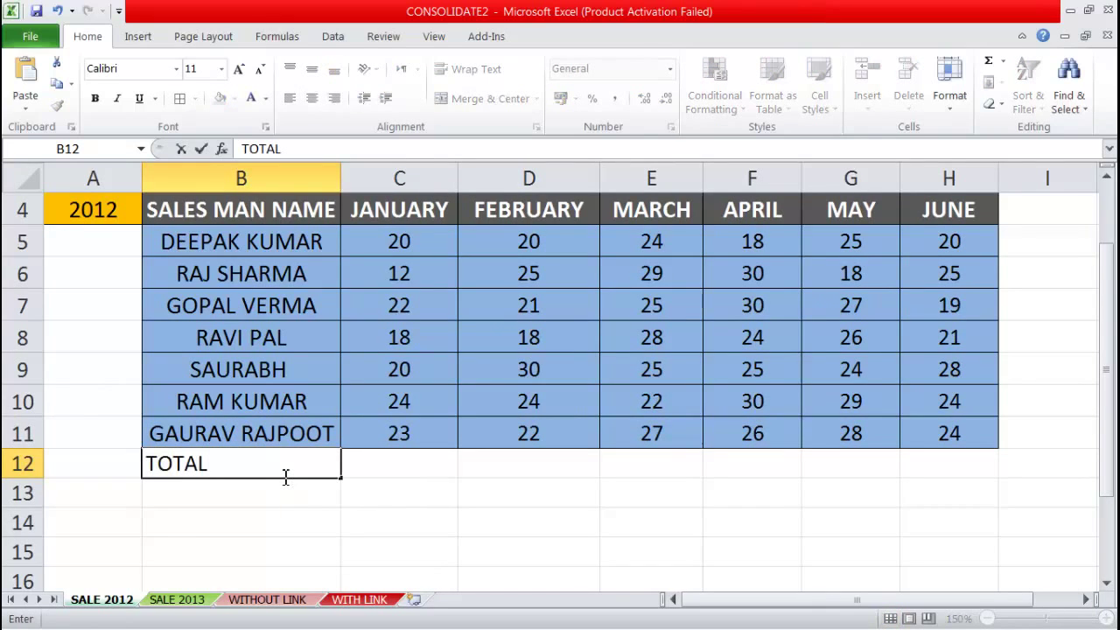
- Total the January sales in cell C12 with the formula =SUM(C5:C11)
click(395, 466)
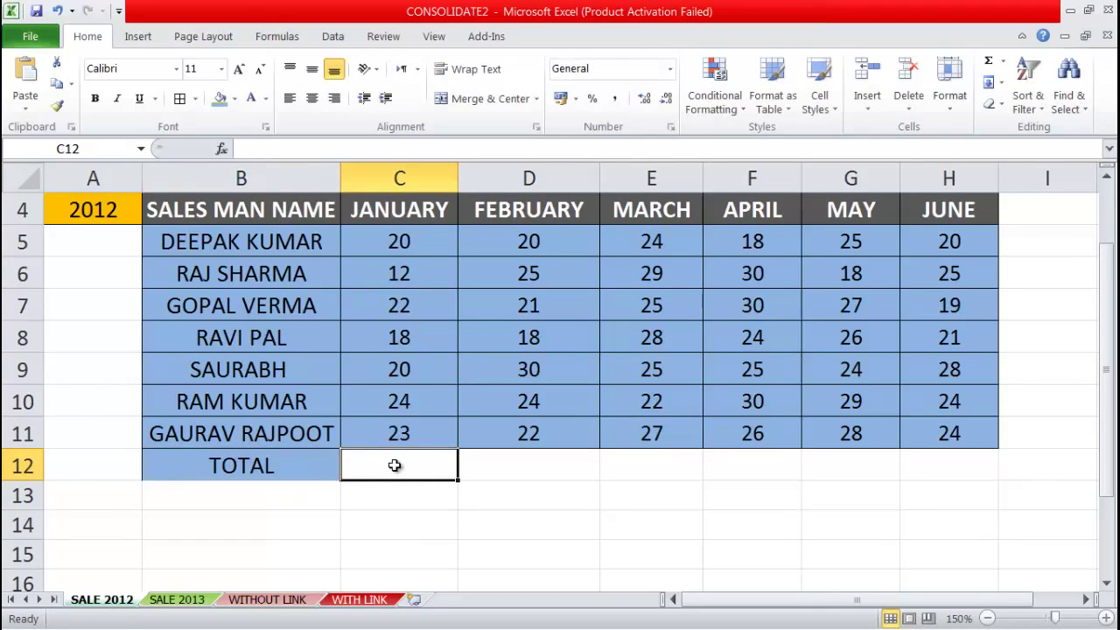
text(=)
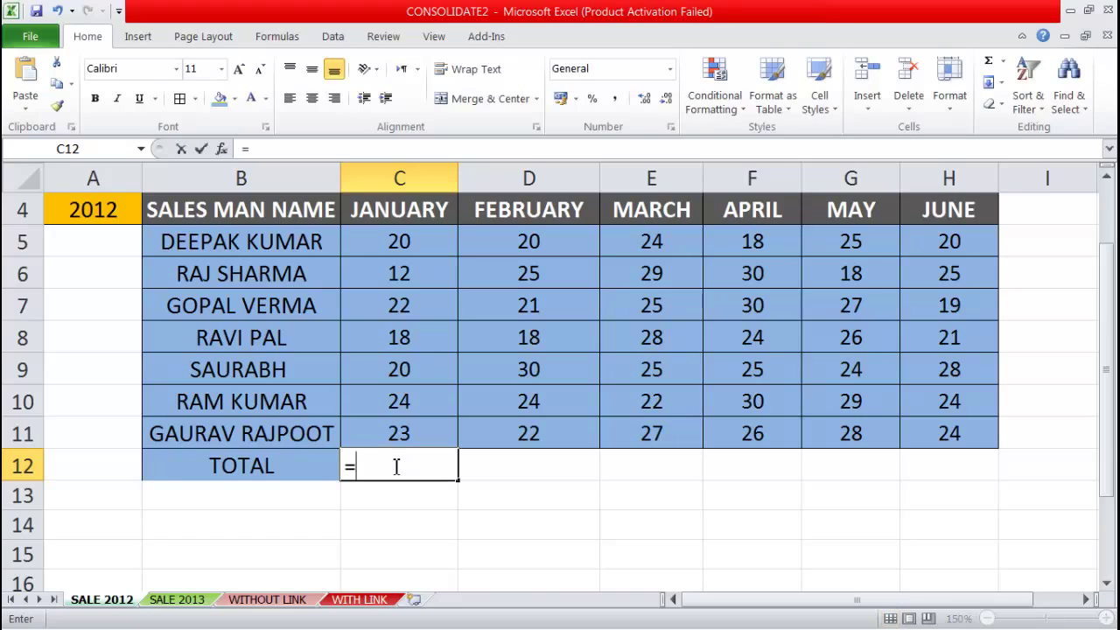
text(SUM()
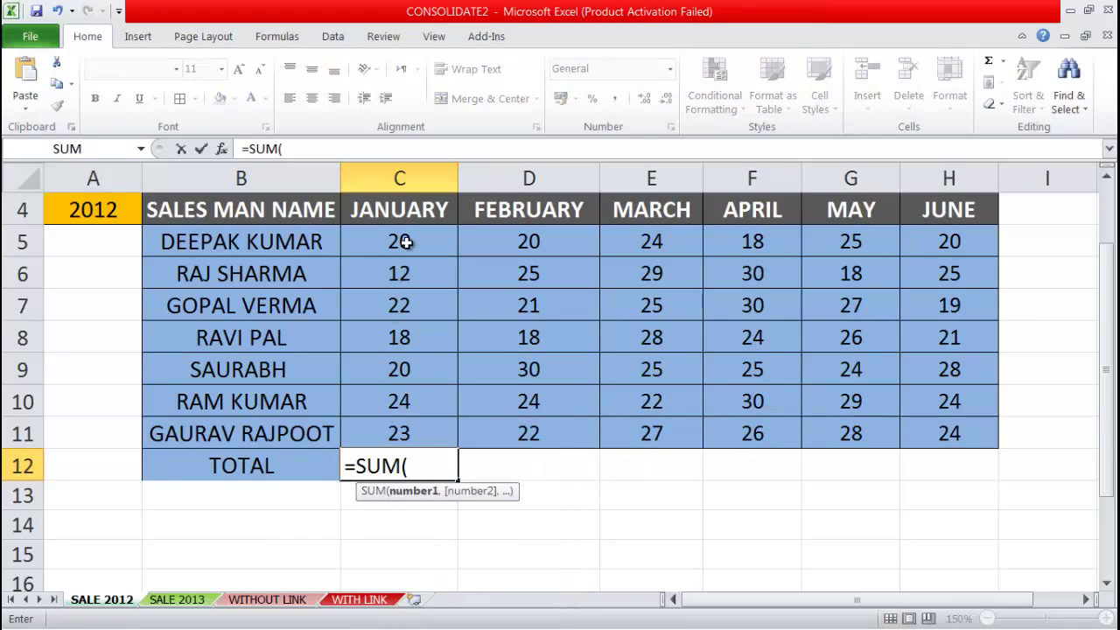
drag(403, 237, 402, 432)
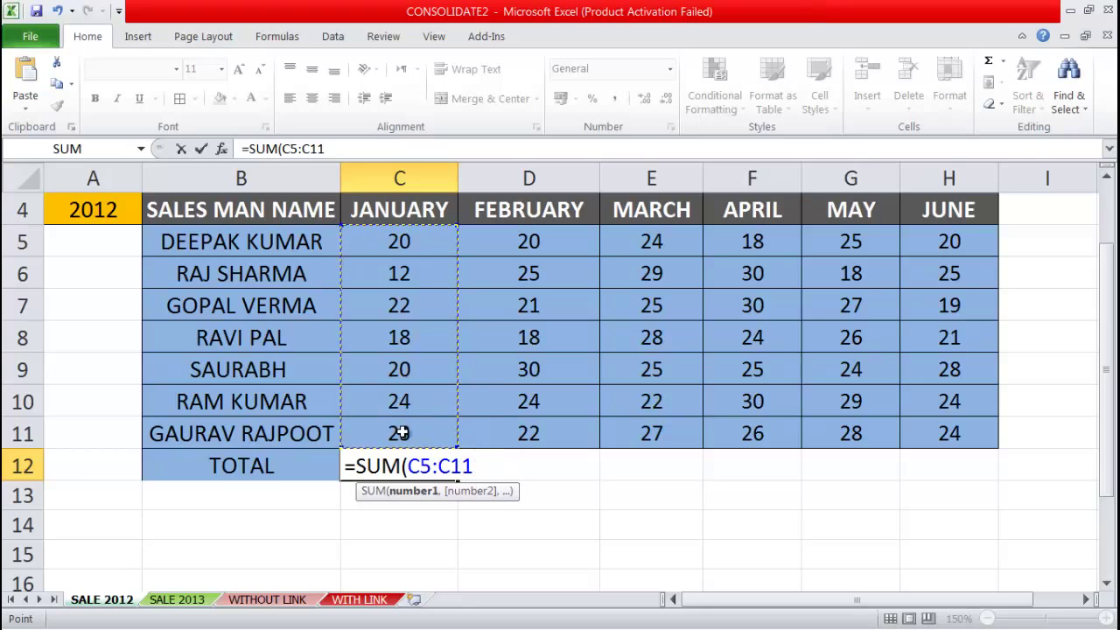
text())
key(Return)
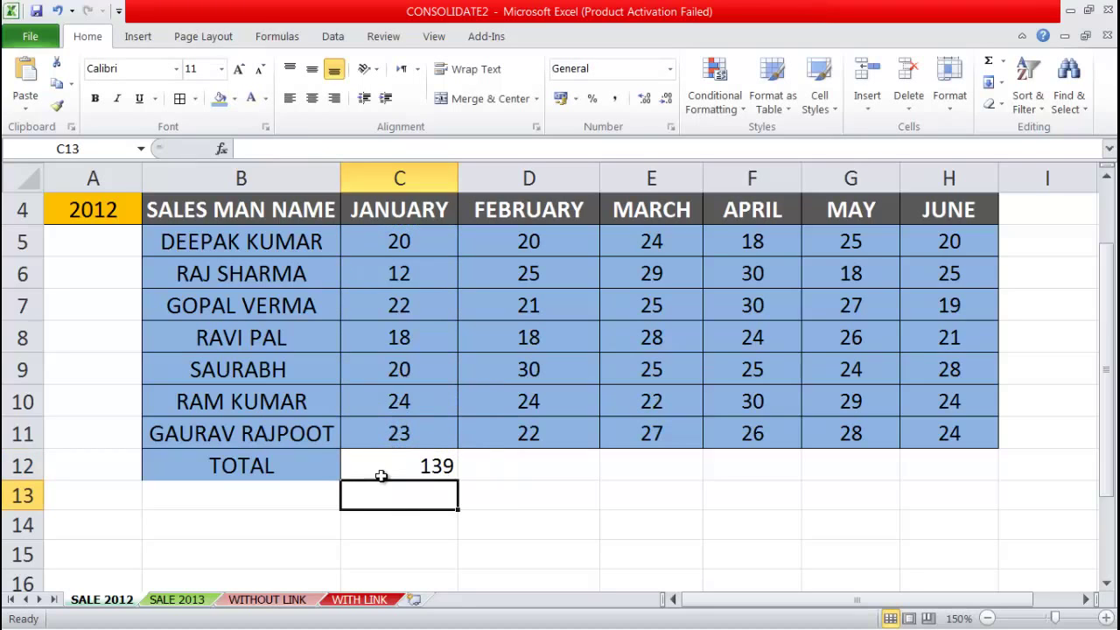
- Fill the January total formula from C12 across to H12 for the remaining months
click(418, 465)
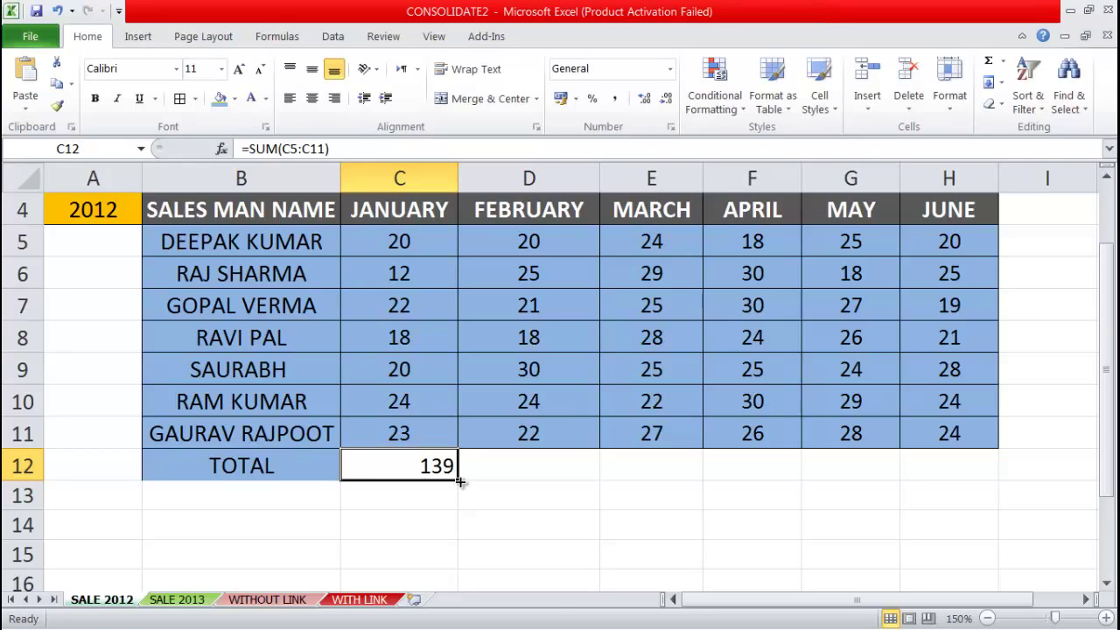
drag(460, 481, 961, 481)
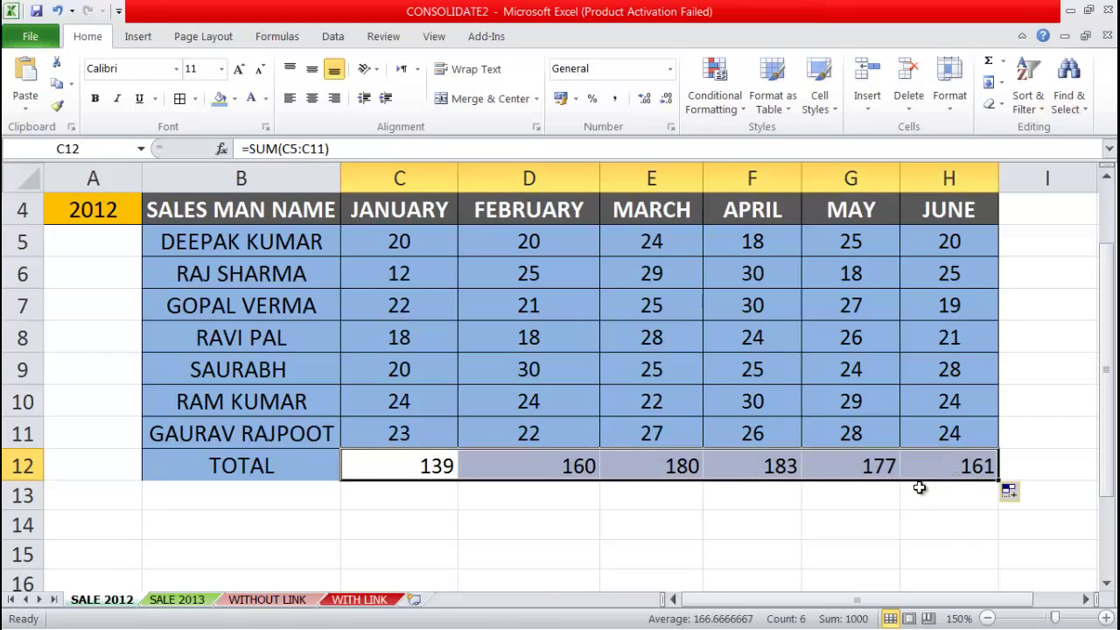
click(595, 511)
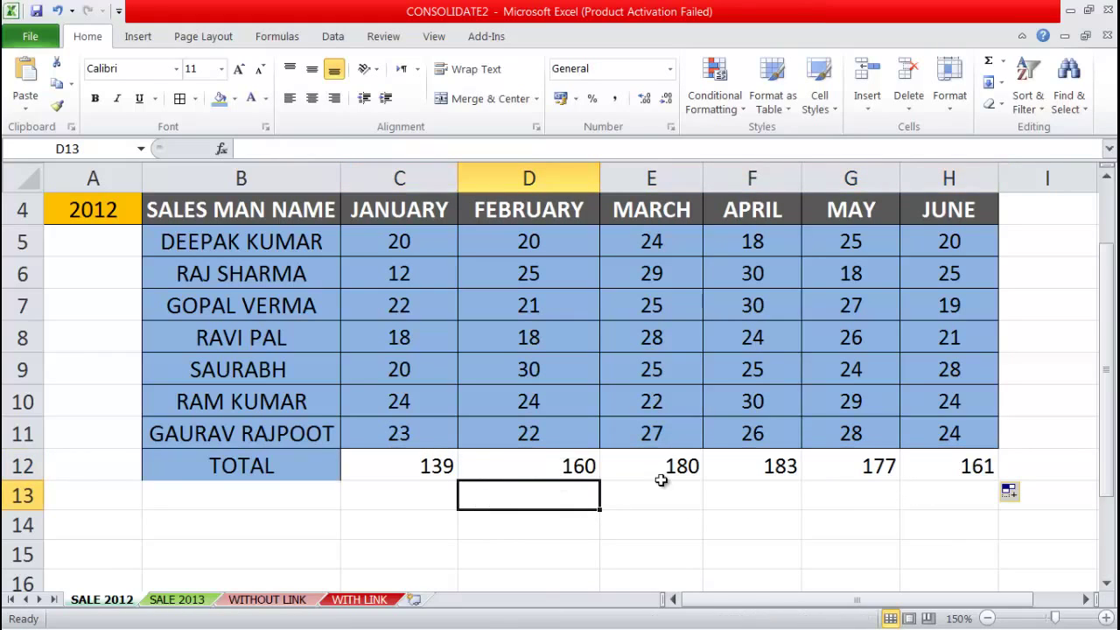
click(1025, 470)
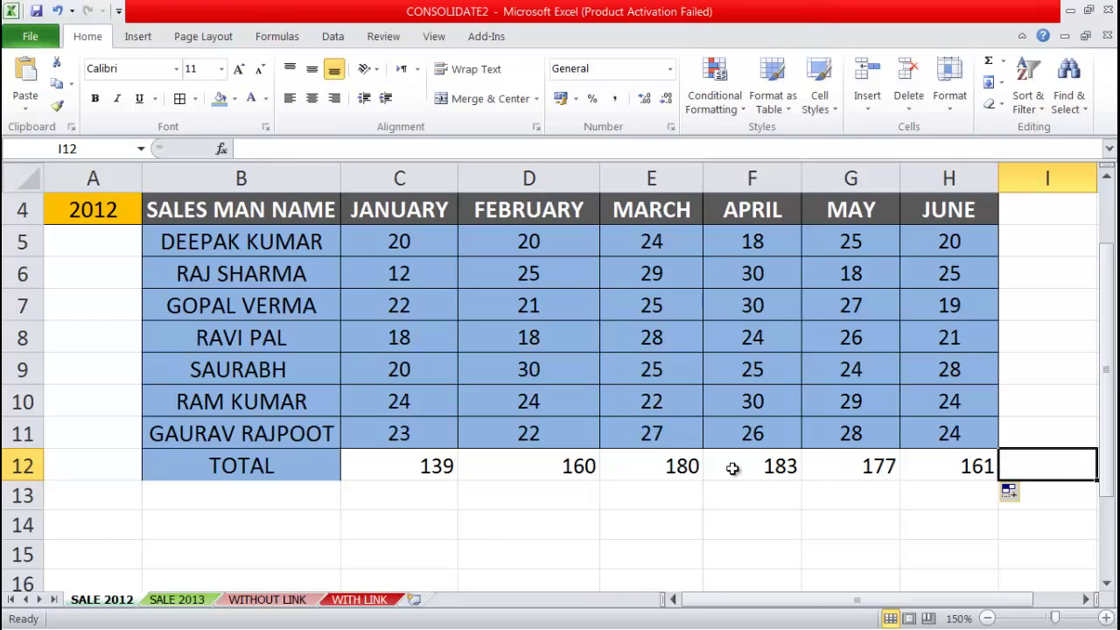
- Add the label FULL TOTAL in cell B13 under the TOTAL label
click(290, 496)
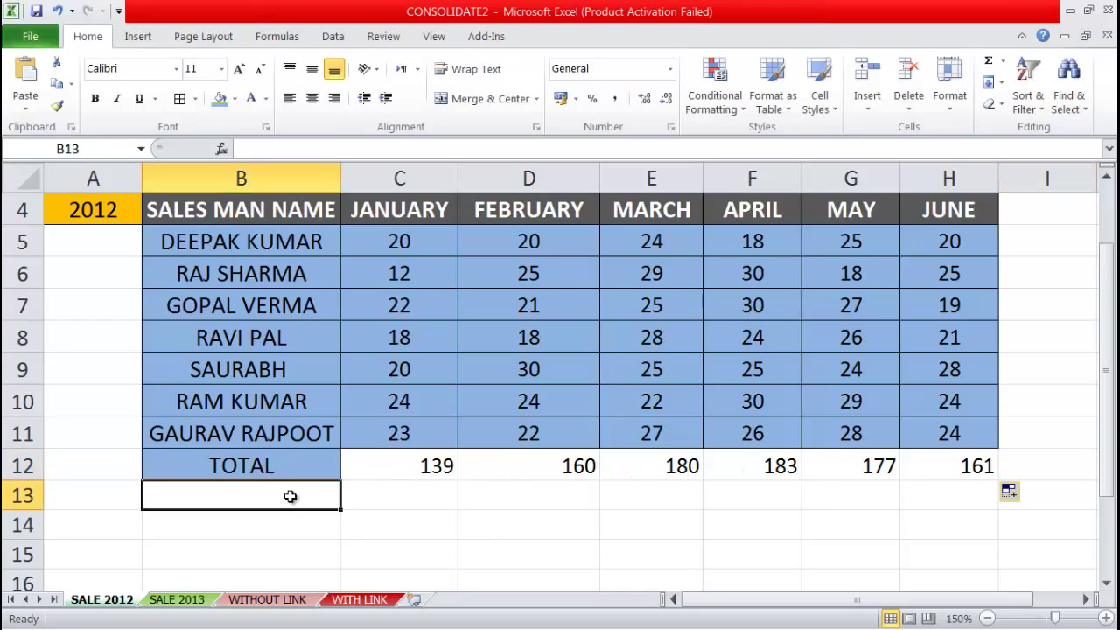
text(FU)
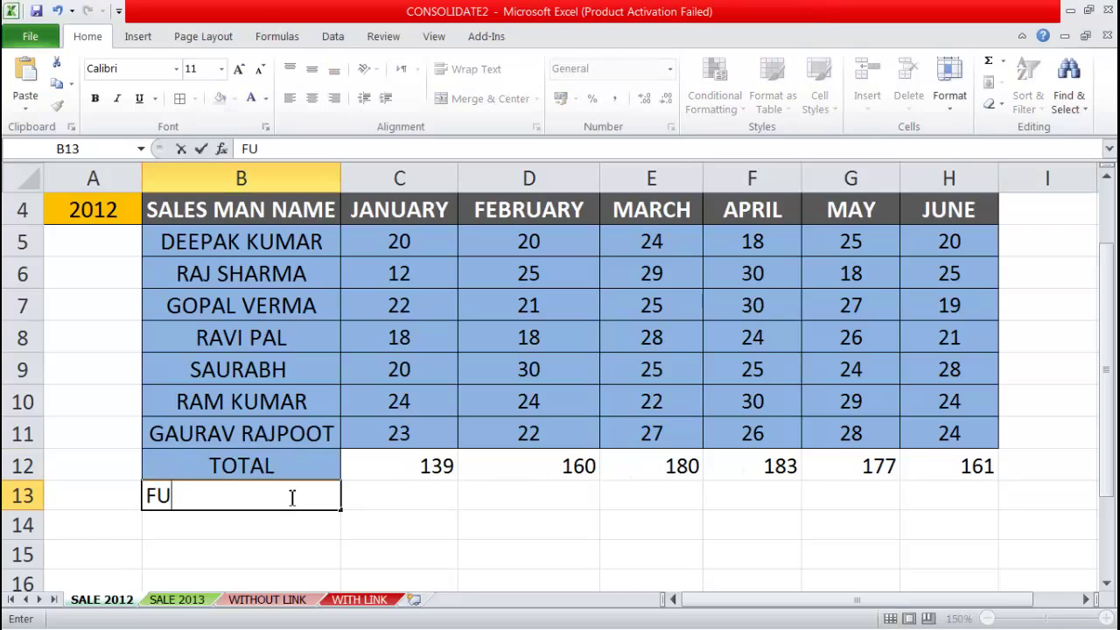
text(LL TOTAL)
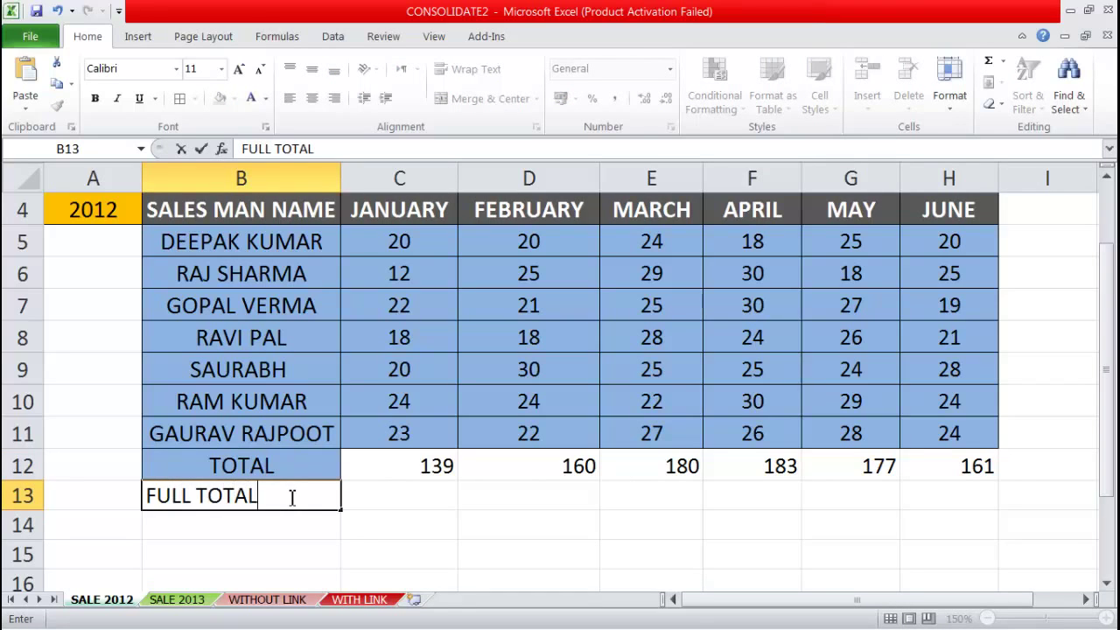
key(Tab)
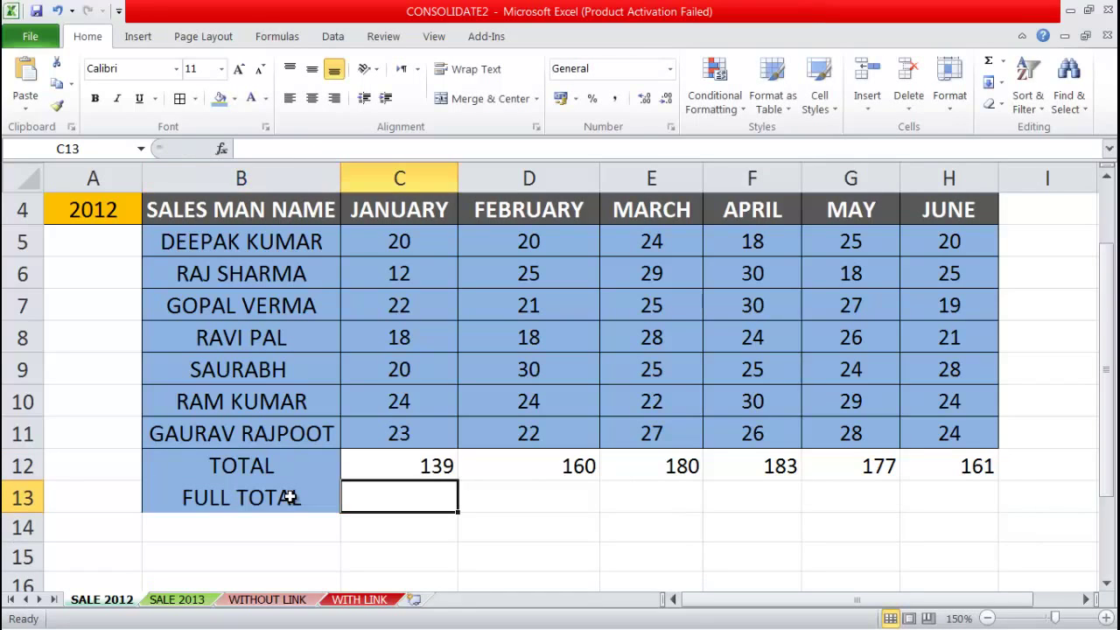
- Sum the monthly totals into the FULL TOTAL cell C13 on the SALE 2012 sheet using =SUM(C12:H12)
text(=S)
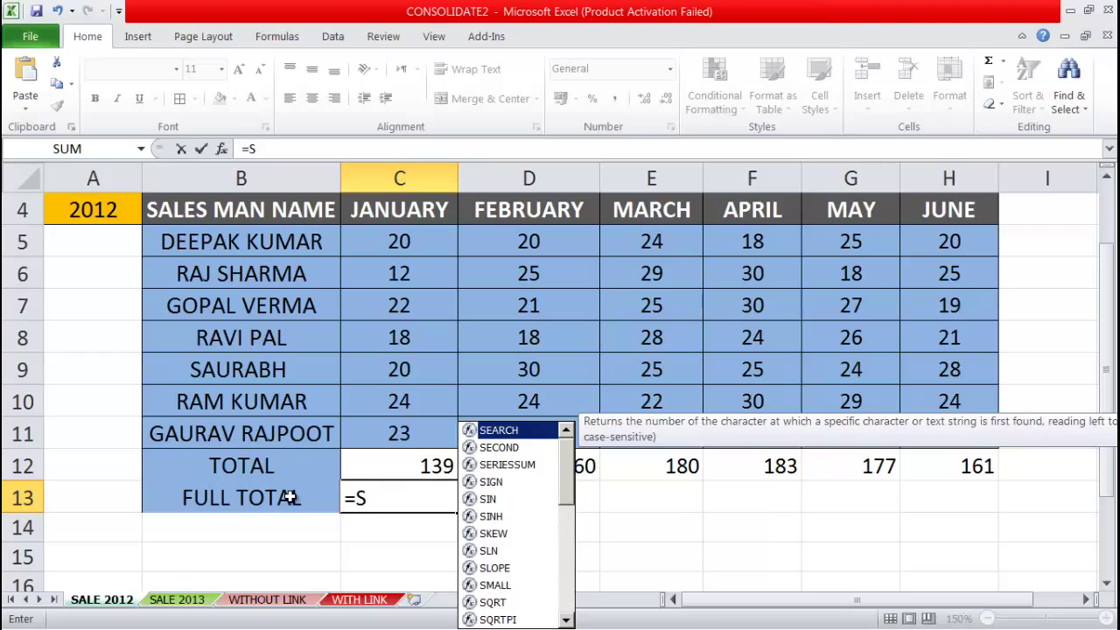
text(UM()
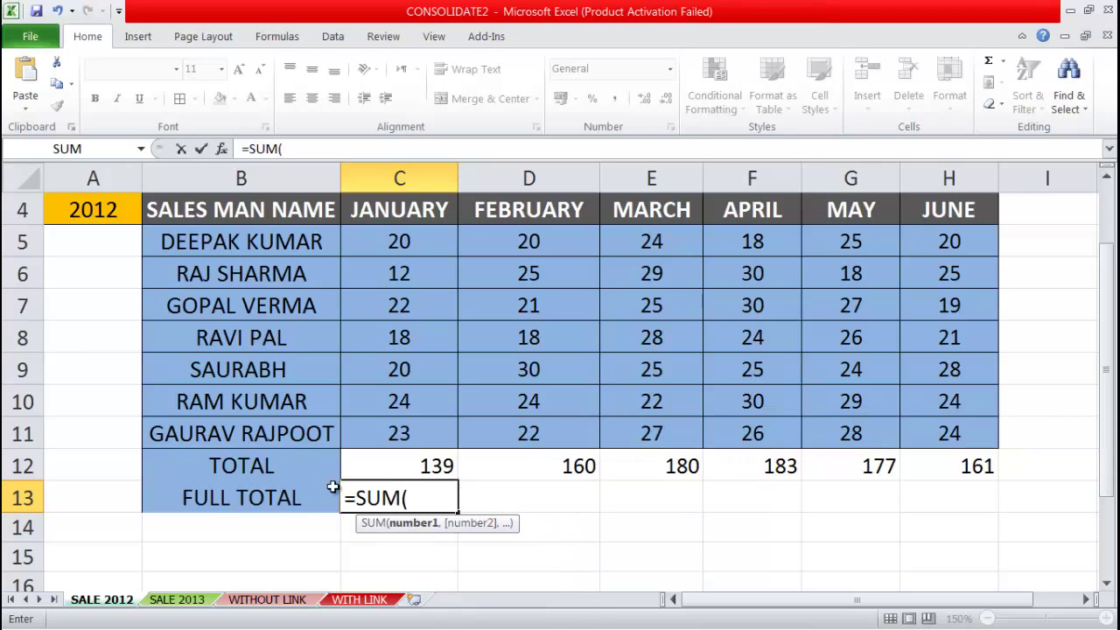
drag(376, 466, 969, 467)
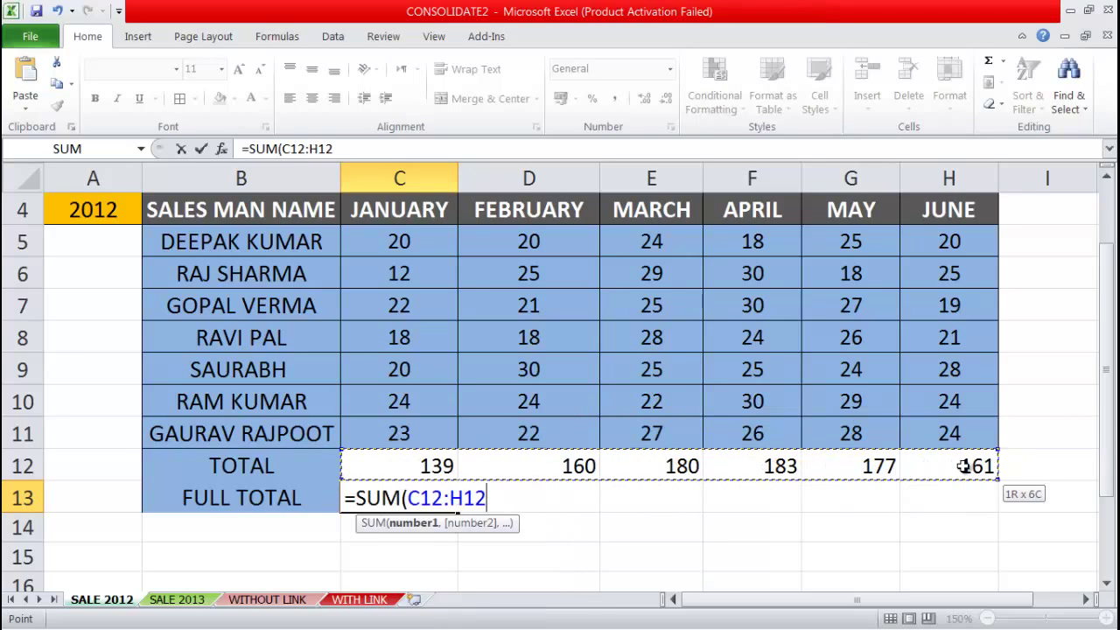
key(Return)
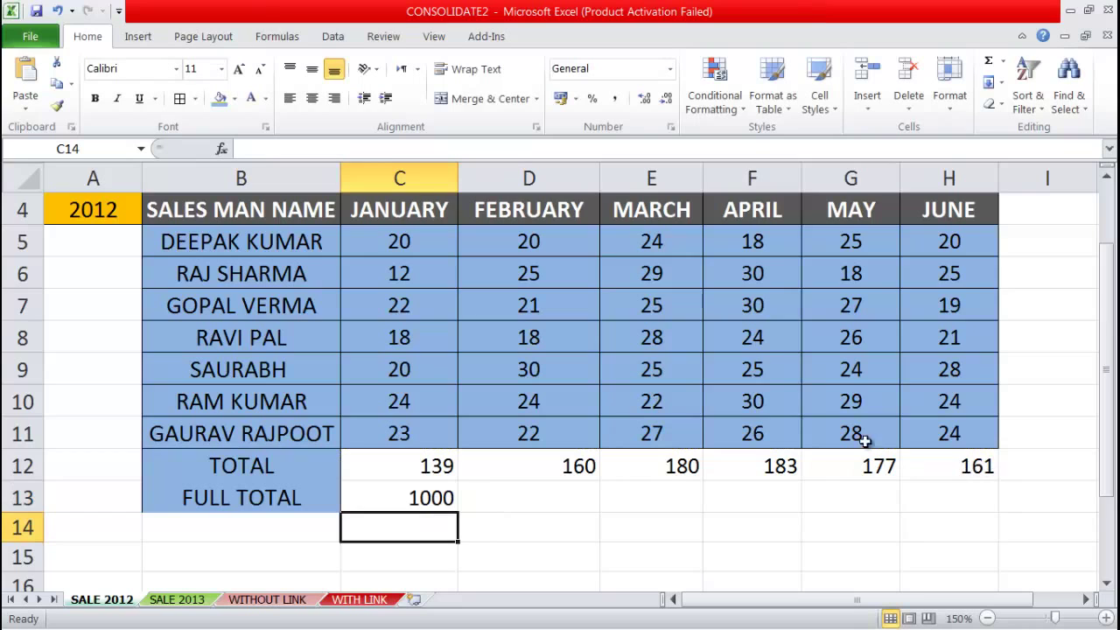
click(424, 497)
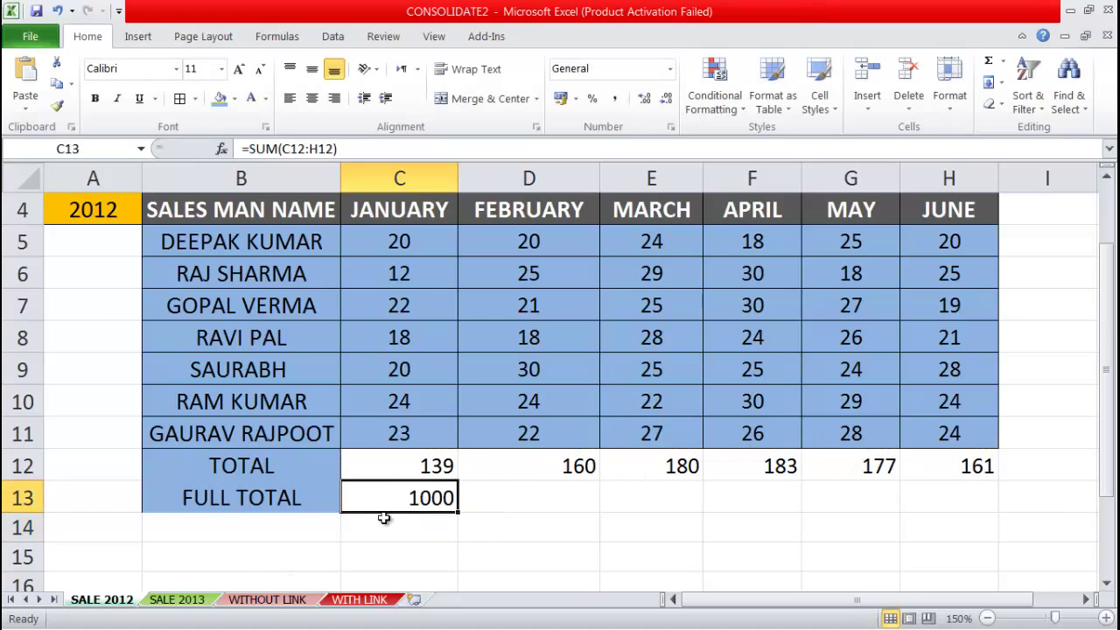
- Add the label TOTAL in cell B12 below the salesman names on the SALE 2013 sheet
click(179, 601)
scroll(456, 528, down, 1)
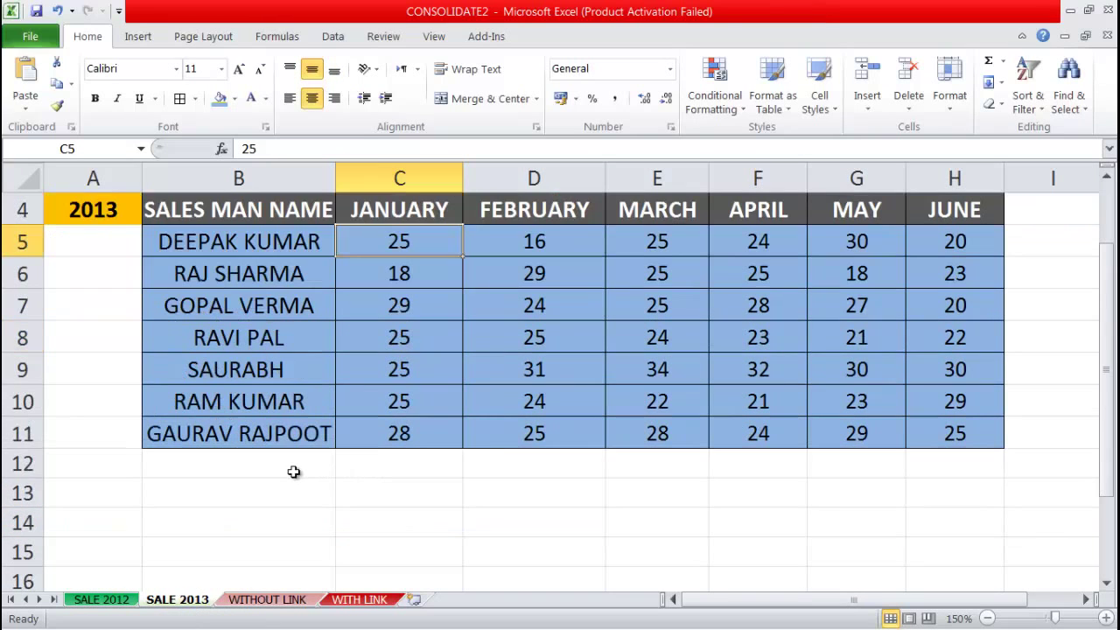
click(283, 473)
text(TOTA)
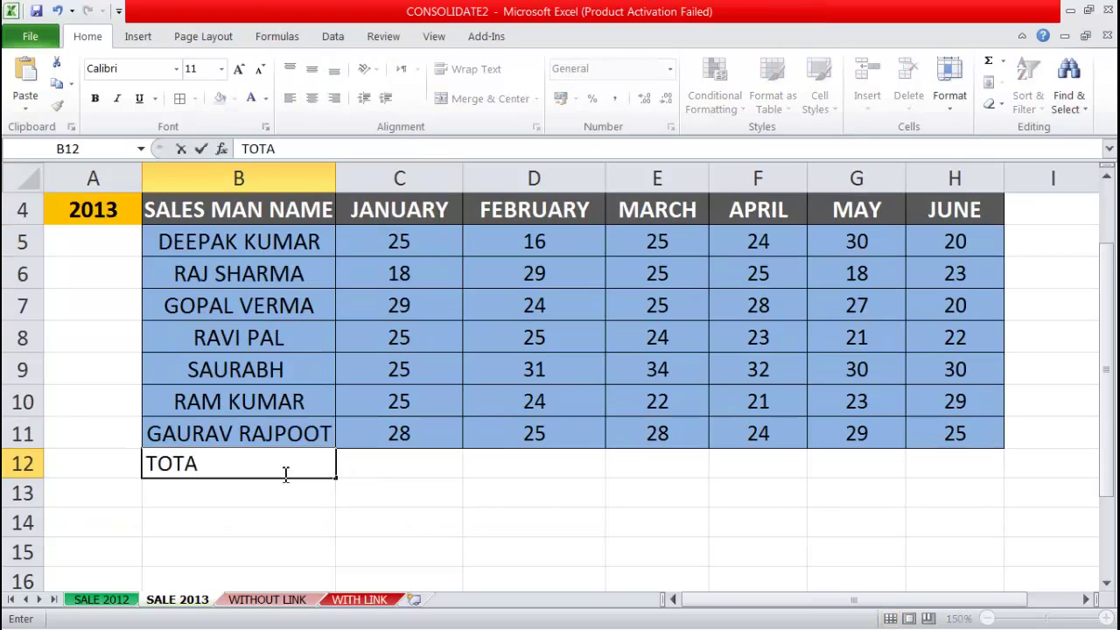
text(L)
key(Tab)
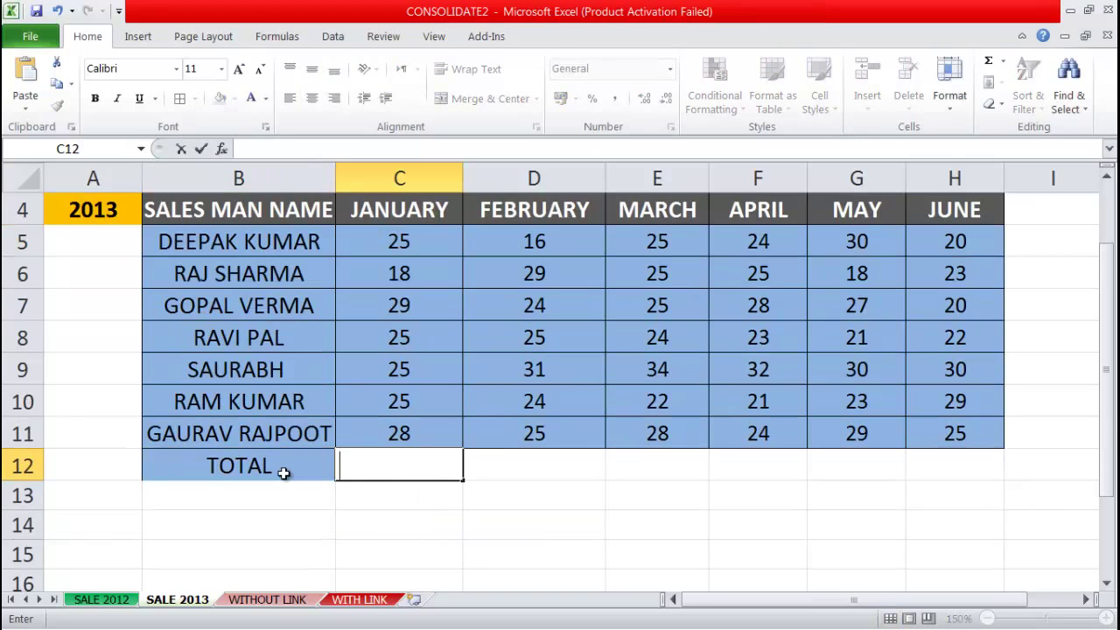
- Total the January 2013 sales in C12 with =SUM(C5:C11) and fill the formula across to H12
text(=SUM()
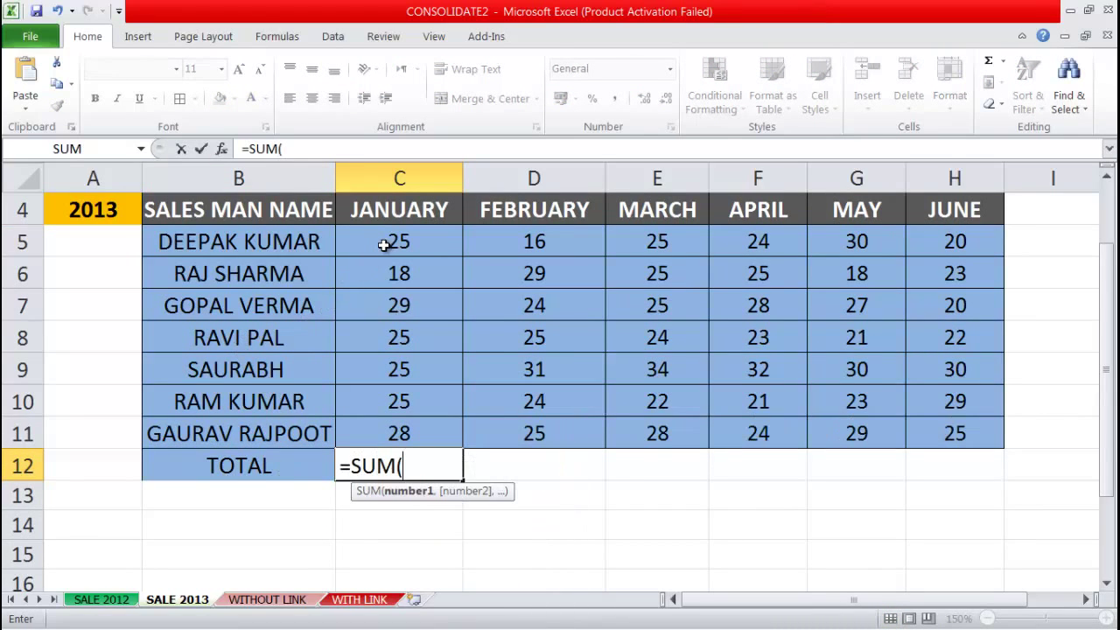
drag(383, 246, 383, 441)
text())
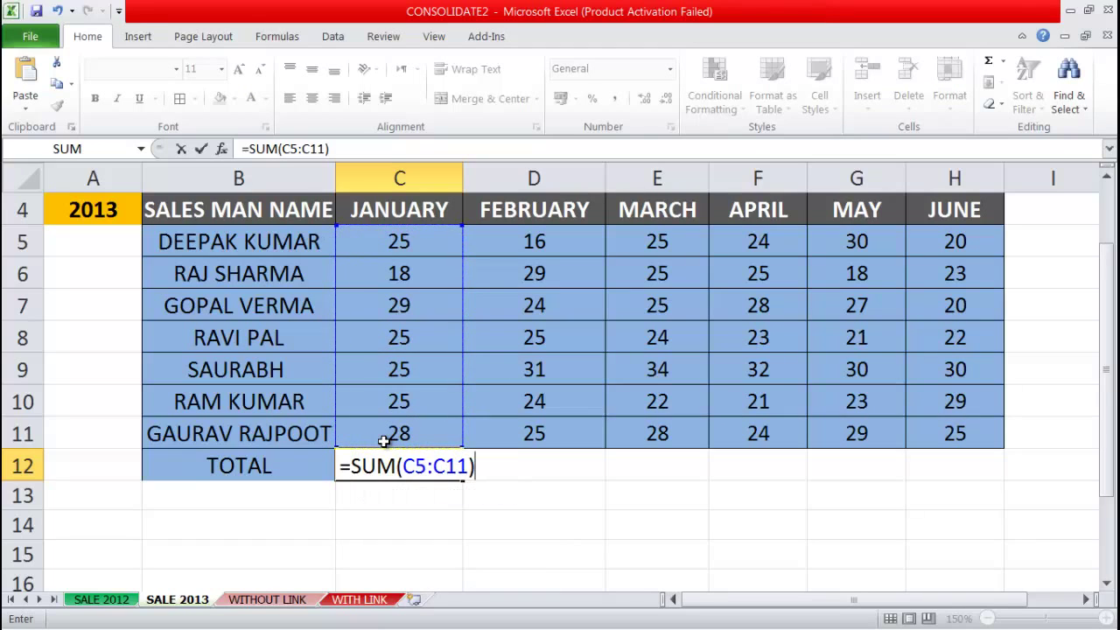
key(Return)
click(398, 464)
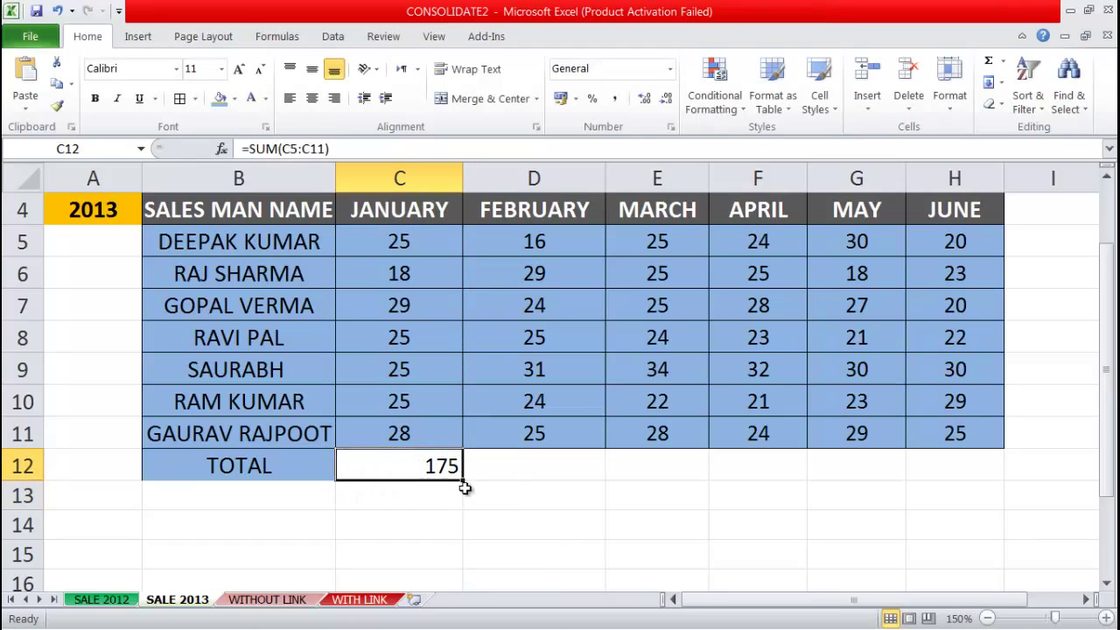
drag(465, 477, 963, 484)
- Add the label FULL TOTAL in cell B13 under the TOTAL label on the SALE 2013 sheet
click(262, 499)
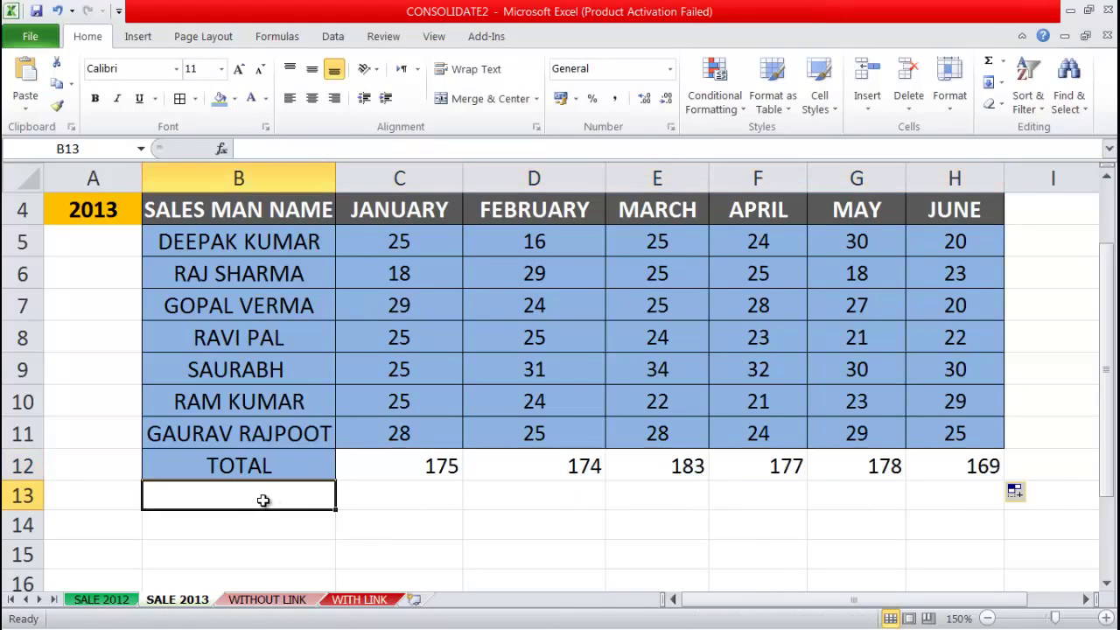
text(F)
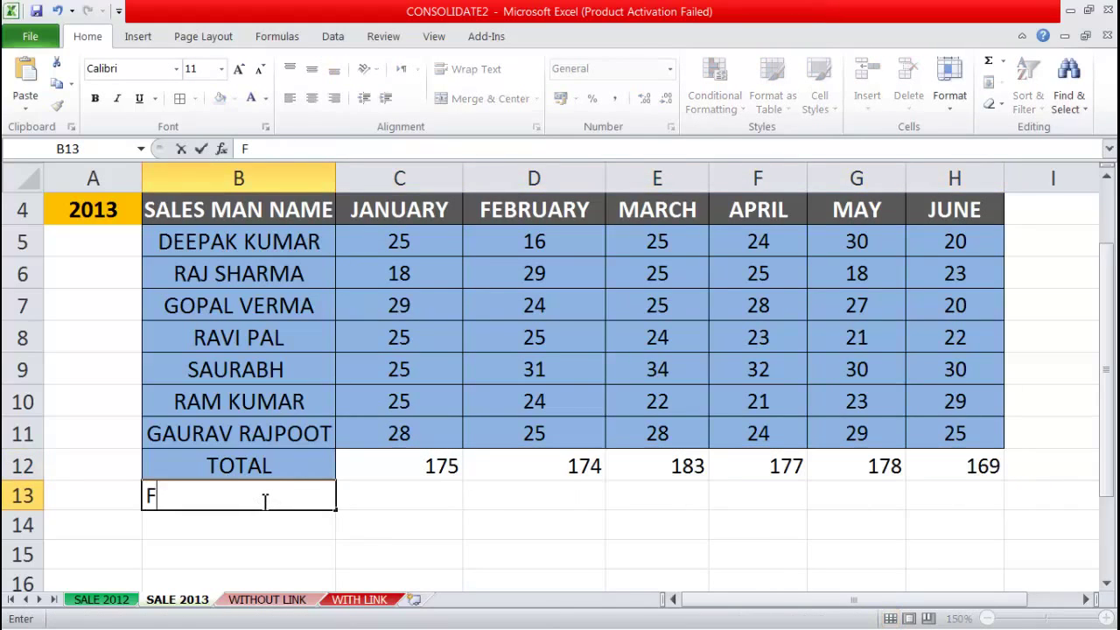
text(ULL TOTAL)
- Sum the 2013 monthly totals C12:H12 into the FULL TOTAL cell C13 on the SALE 2013 sheet
scroll(410, 398, down, 1)
click(411, 398)
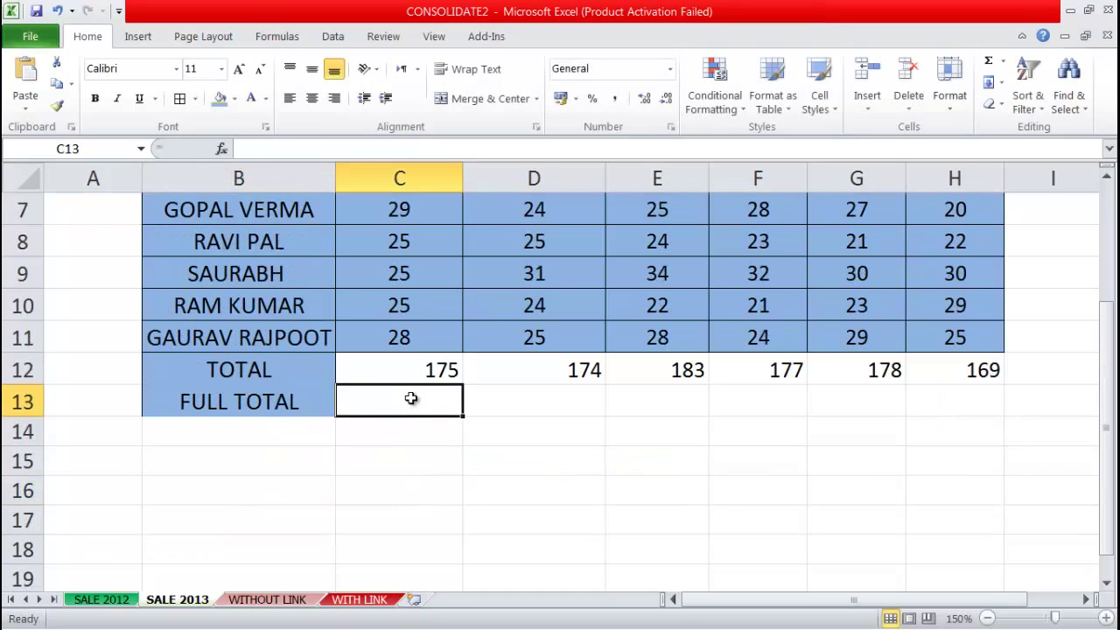
text(=S)
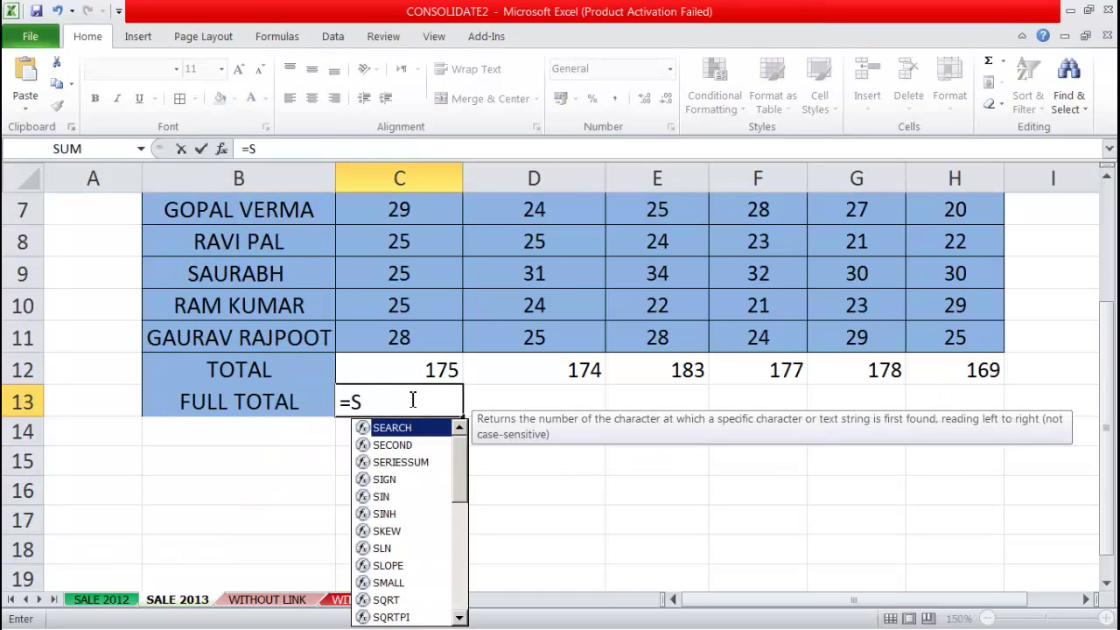
text(UM()
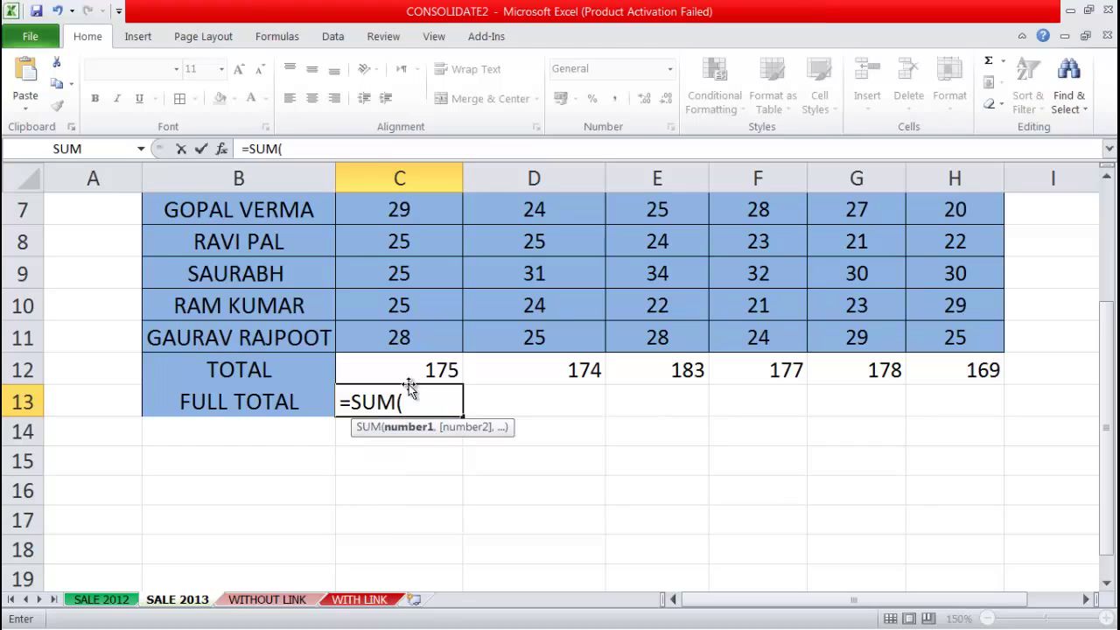
drag(410, 376, 932, 370)
key(Return)
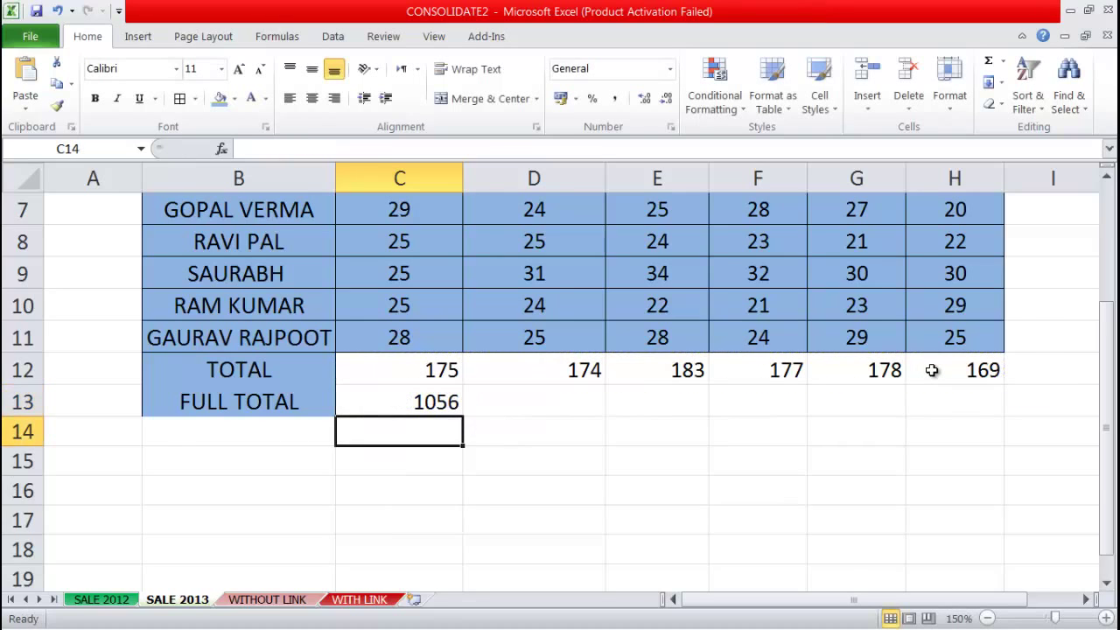
click(457, 407)
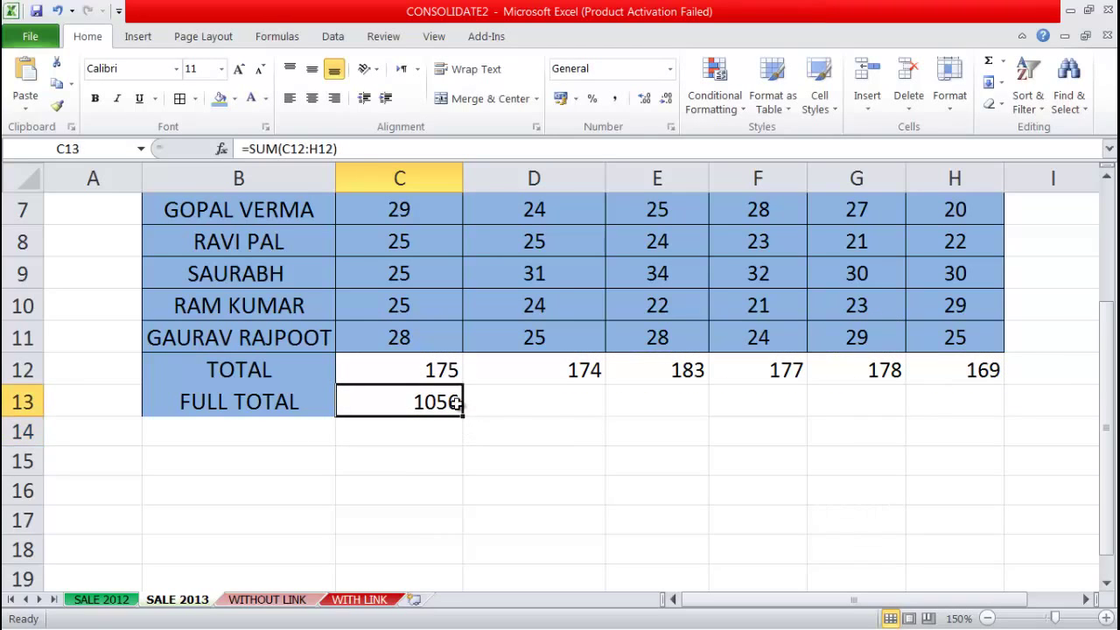
- Start a Sum consolidation at cell B28 of the WITH LINK sheet and add 'SALE 2012'!$C$13 as a reference
click(367, 604)
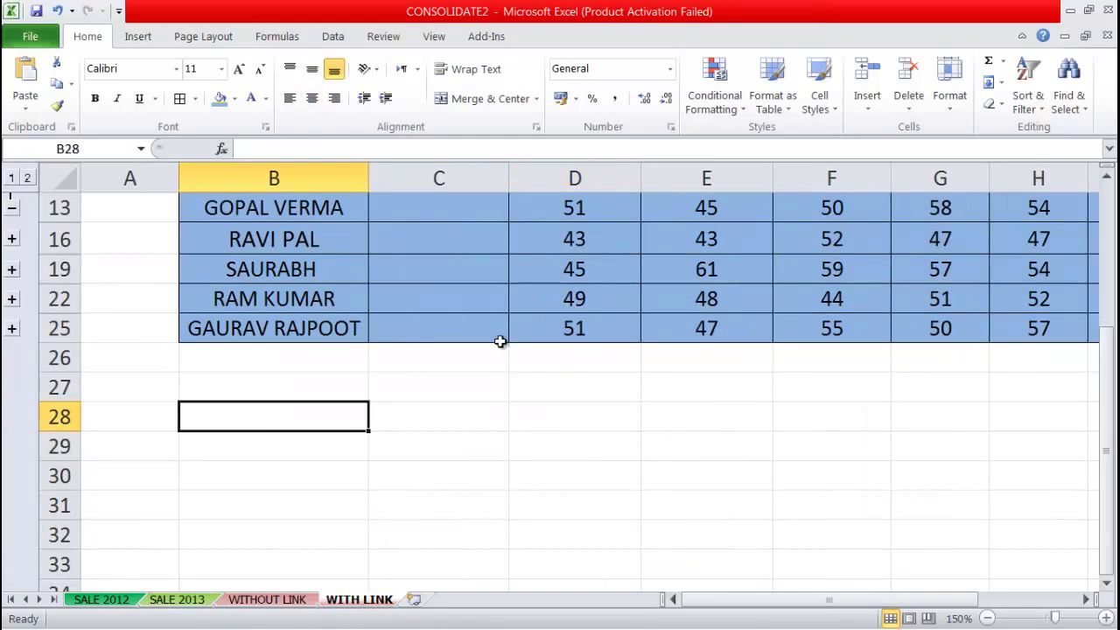
click(279, 421)
click(332, 37)
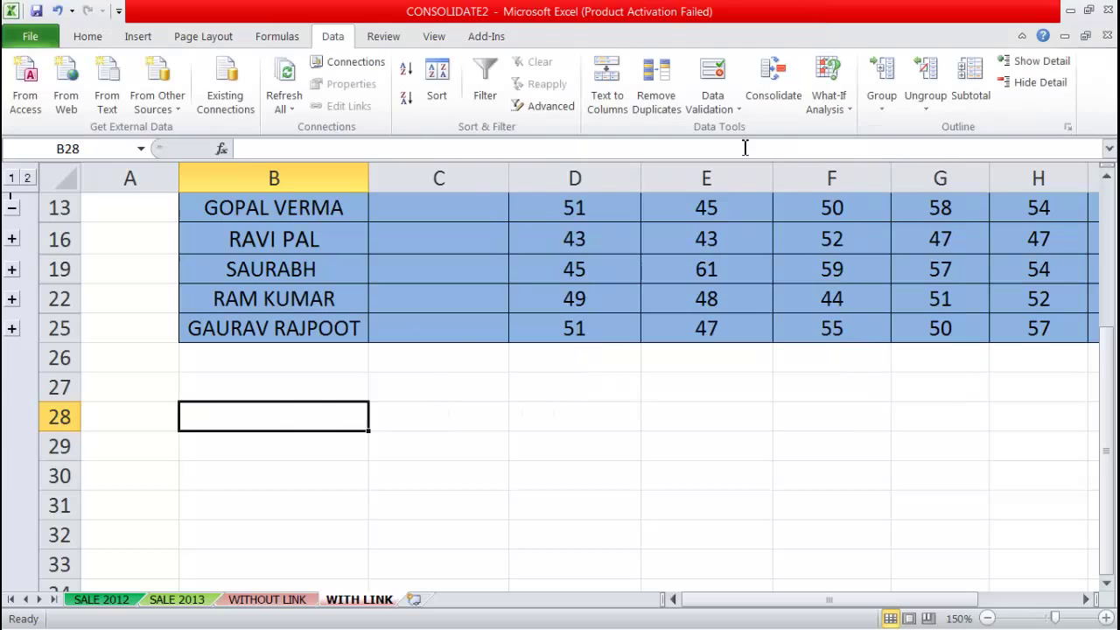
click(786, 100)
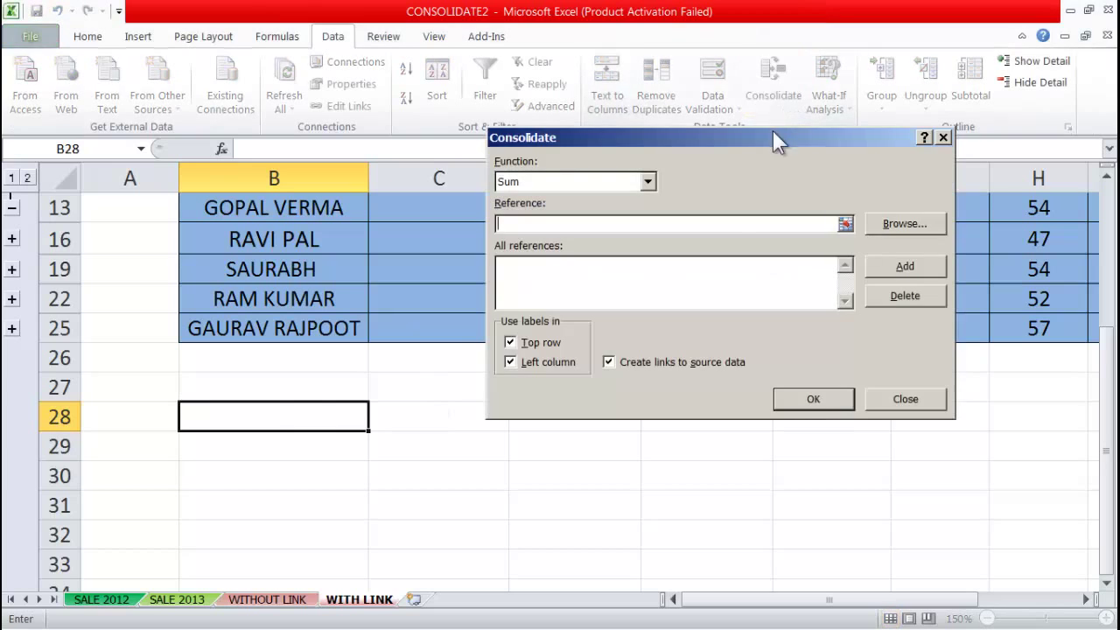
click(845, 224)
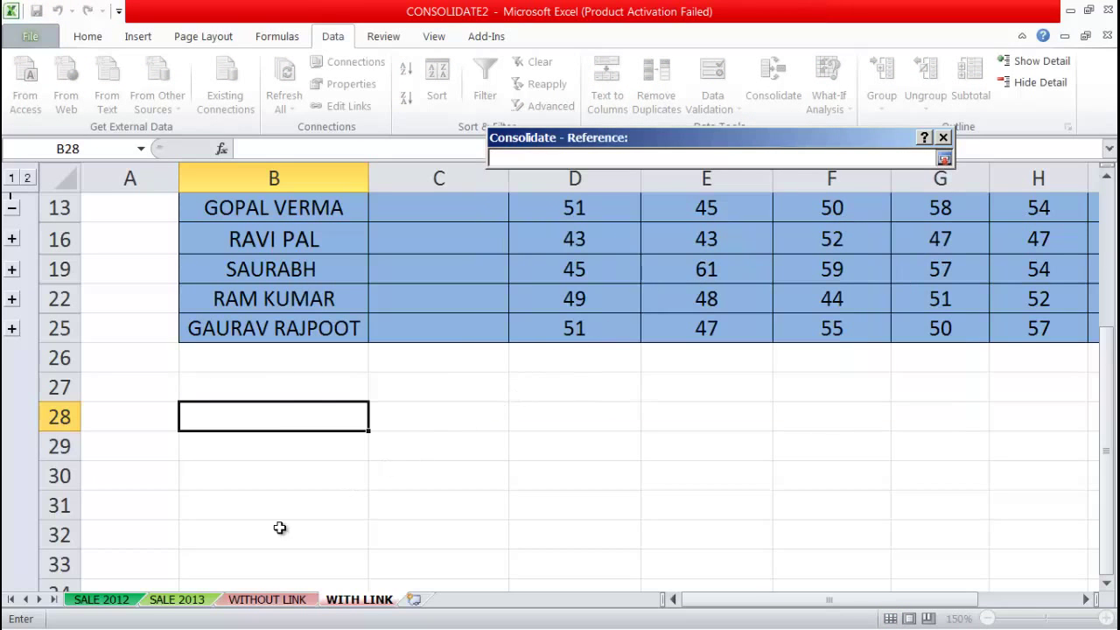
click(114, 602)
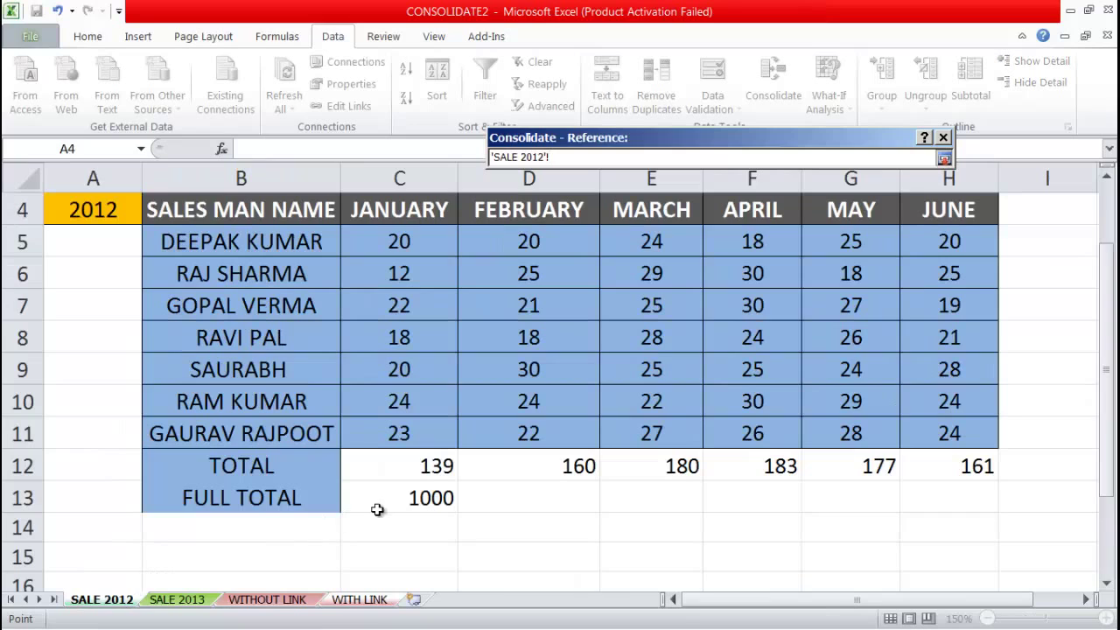
click(418, 498)
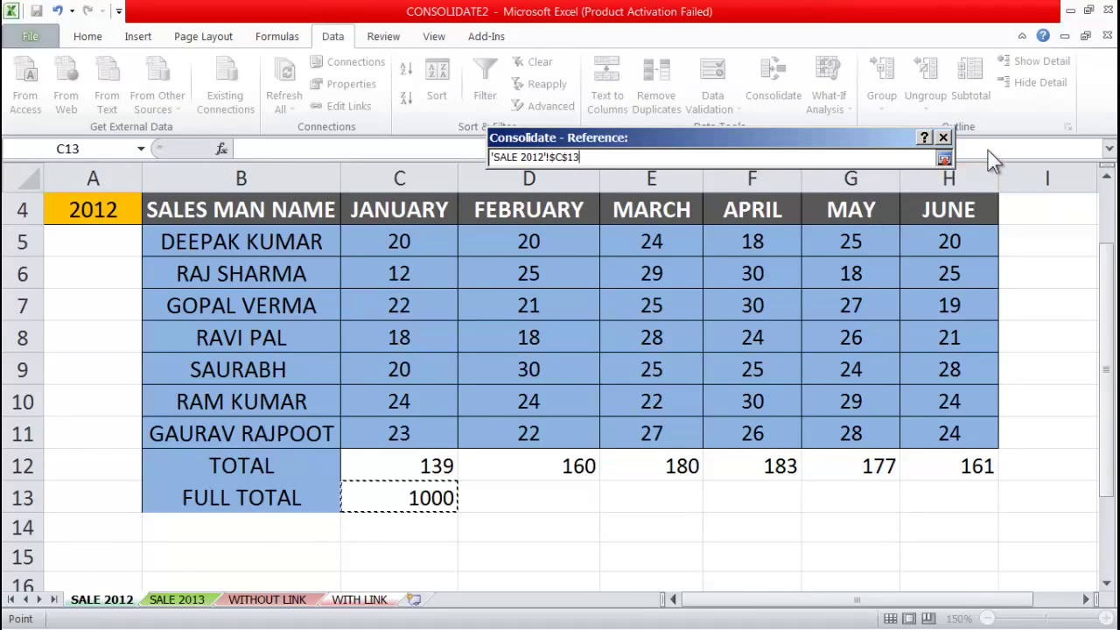
click(943, 157)
click(894, 266)
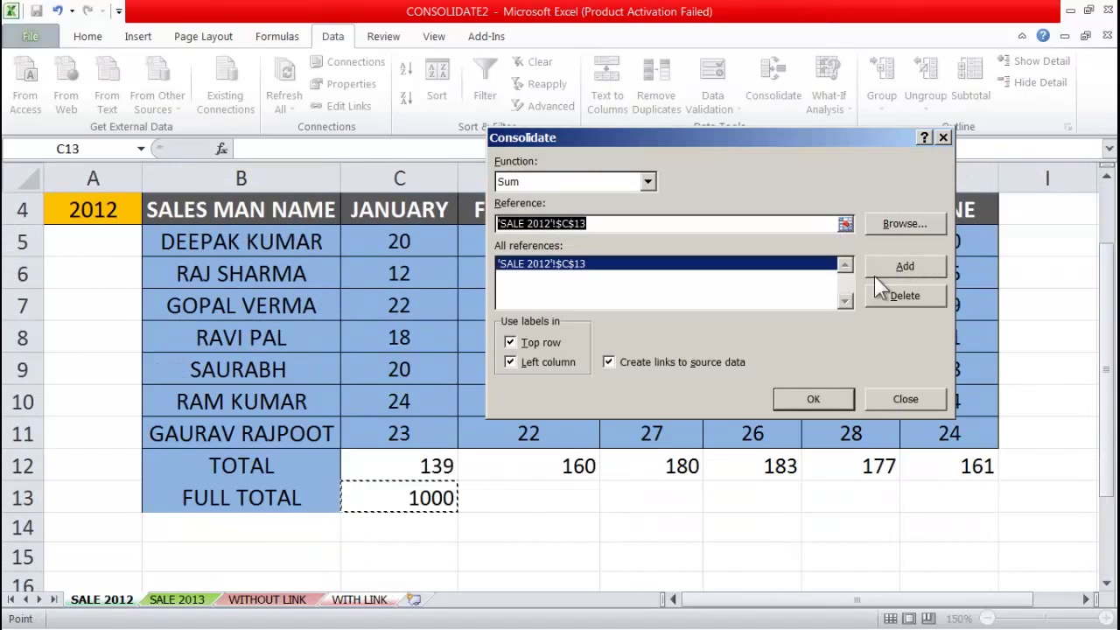
- Reference 'SALE 2013'!$C$13 too and run the linked consolidation with the Top row and Left column labels turned off
click(179, 600)
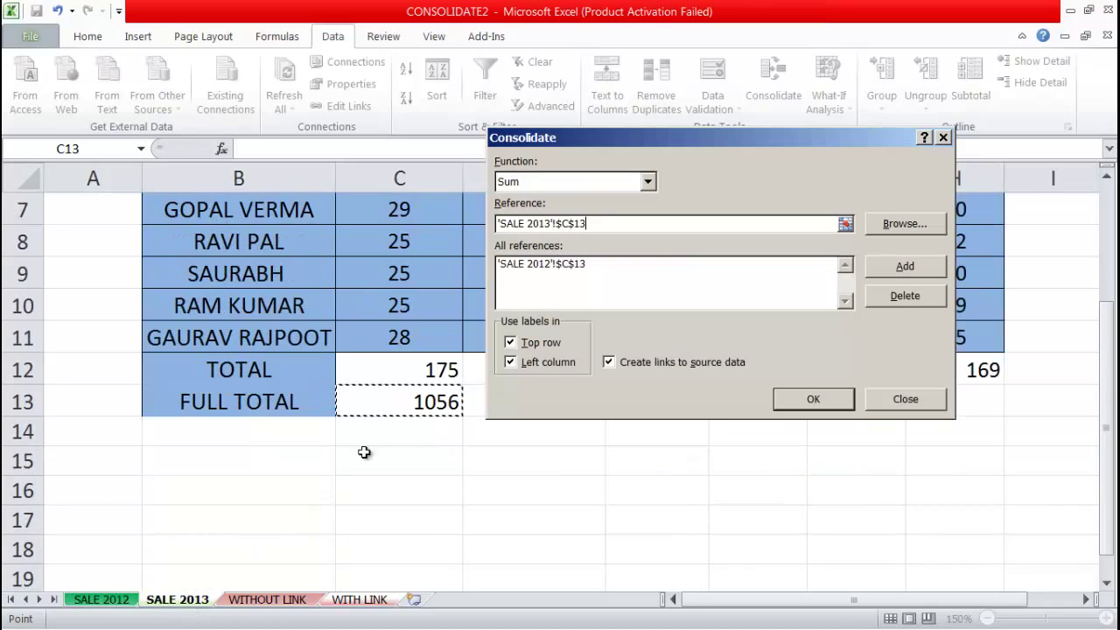
click(411, 405)
click(511, 362)
click(510, 342)
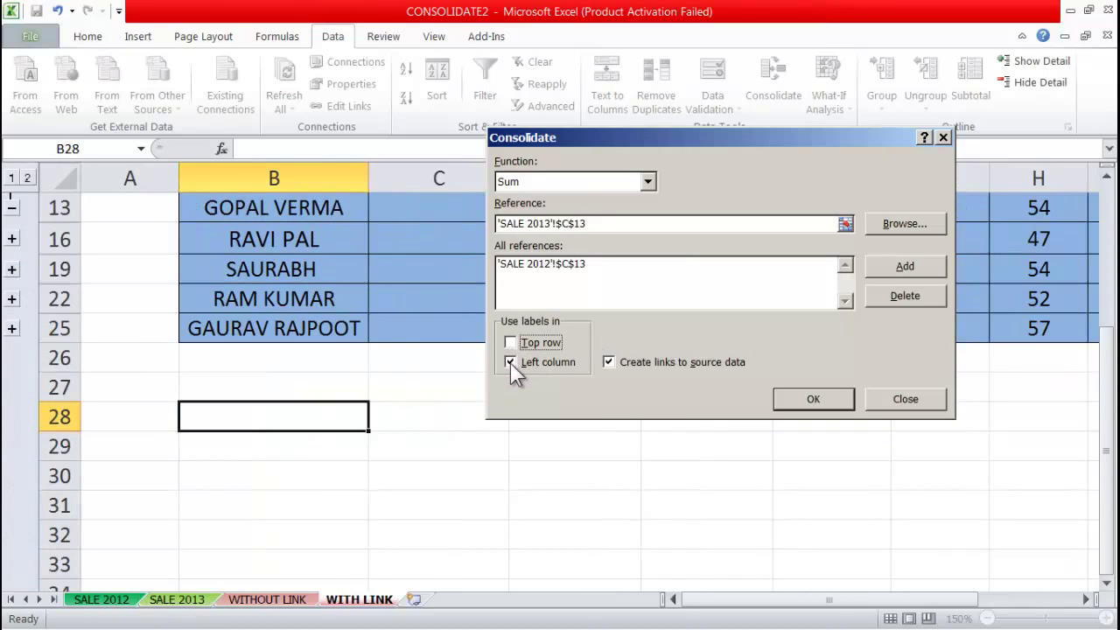
click(511, 363)
click(817, 400)
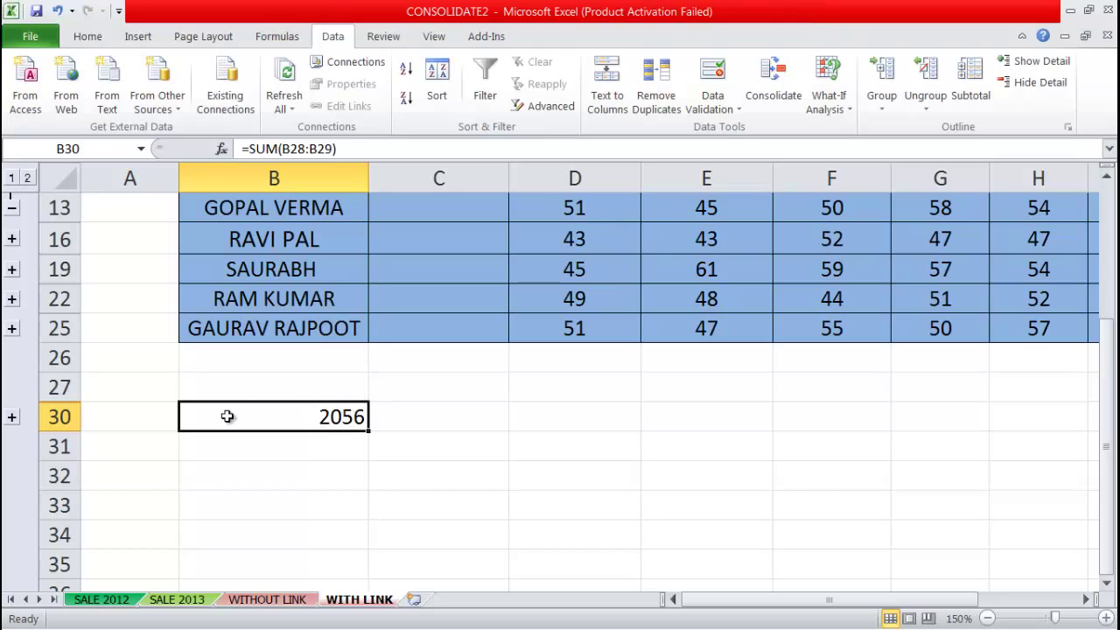
- Examine the linked consolidated table on the WITH LINK sheet and the list of functions that Consolidate offers
scroll(574, 426, up, 3)
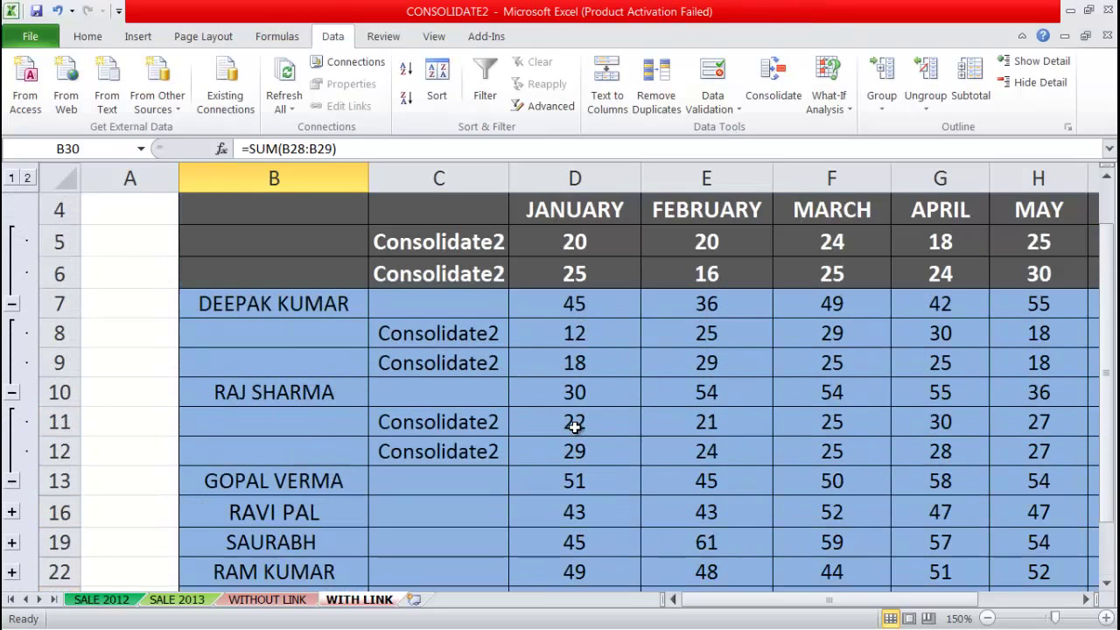
scroll(574, 426, up, 1)
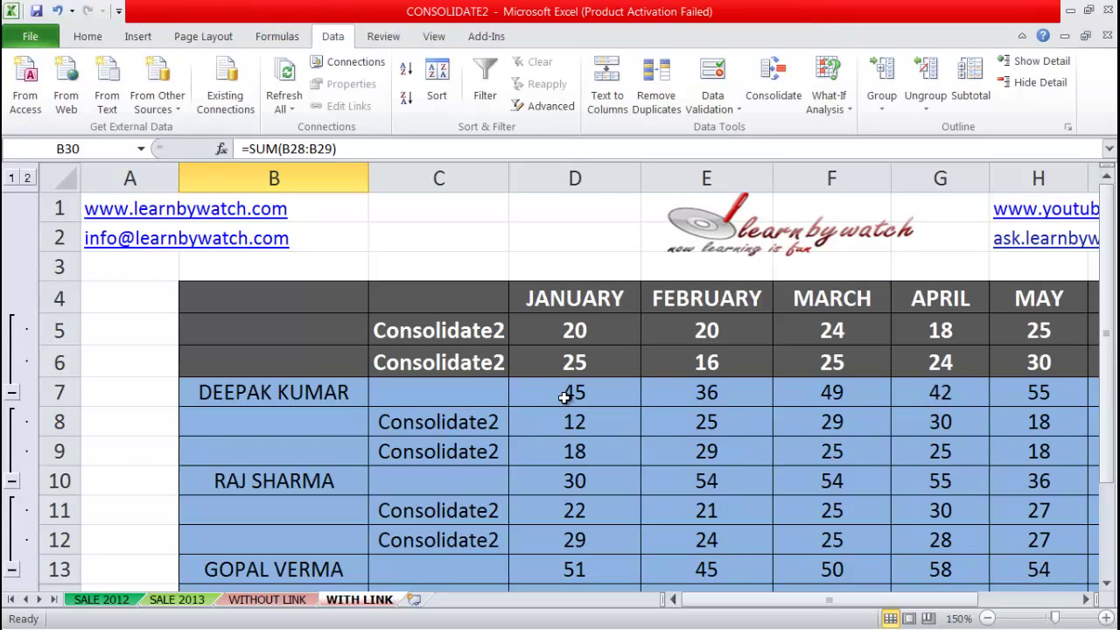
click(774, 88)
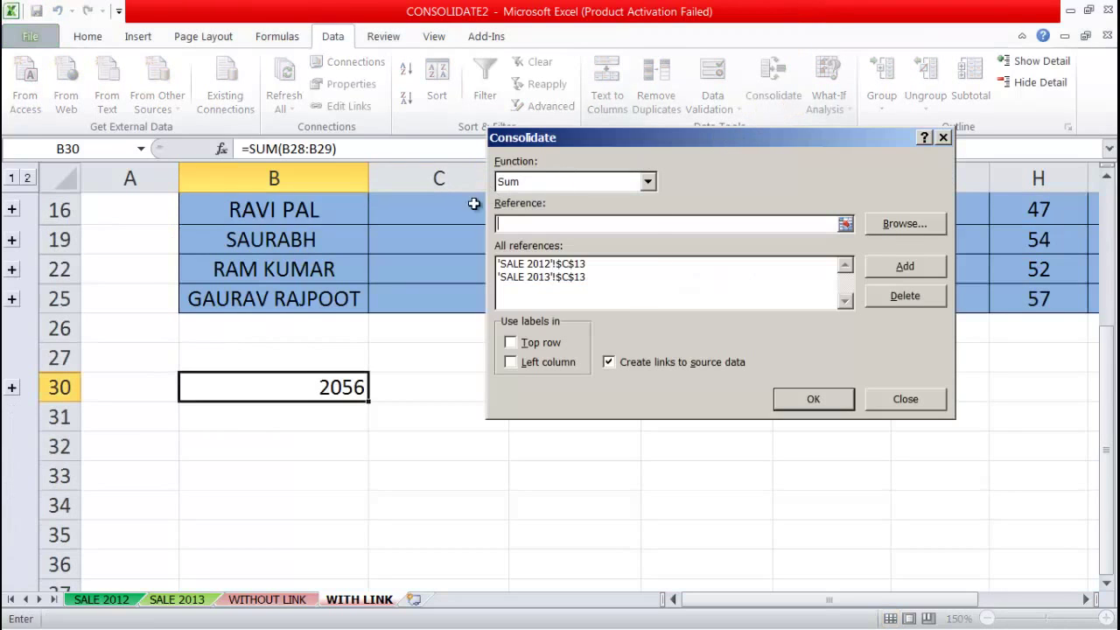
click(648, 181)
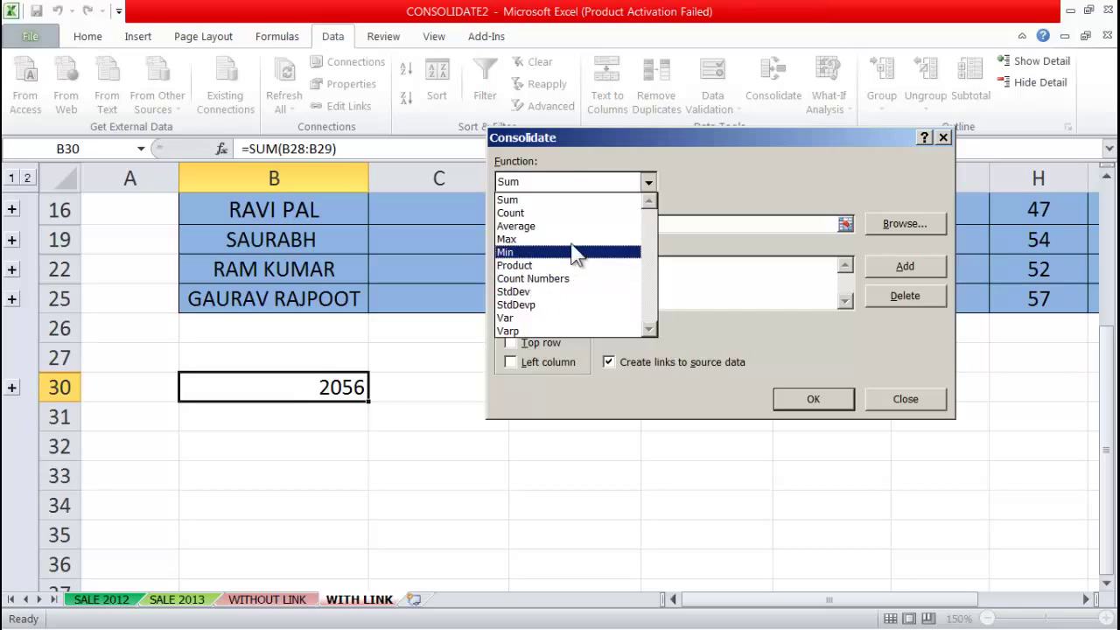
click(904, 399)
scroll(880, 388, up, 5)
scroll(880, 388, right, 2)
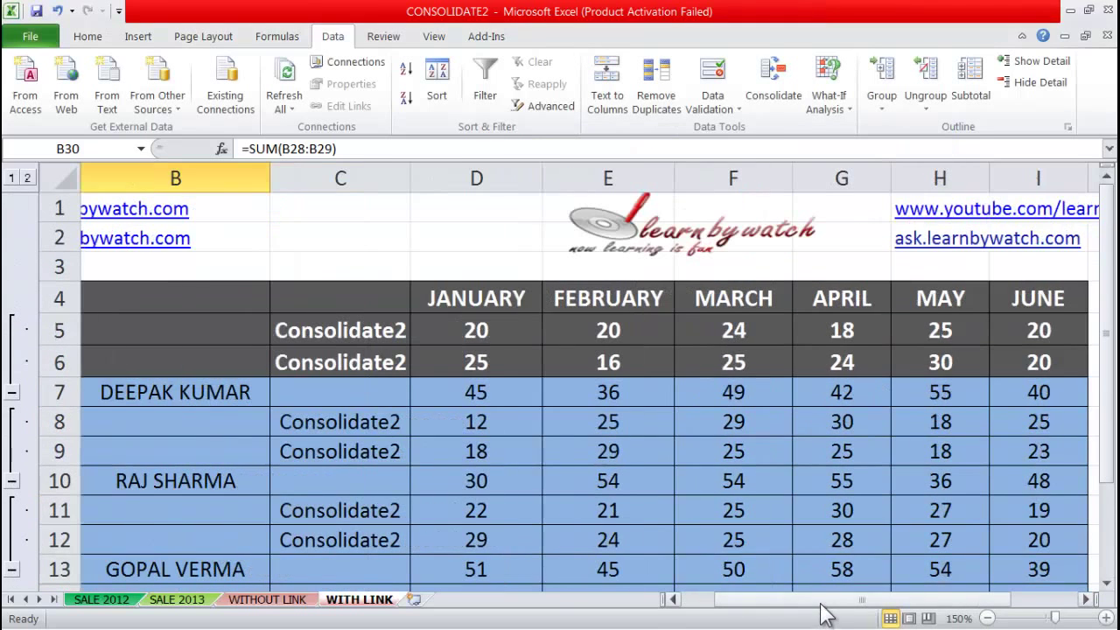
drag(821, 604, 845, 604)
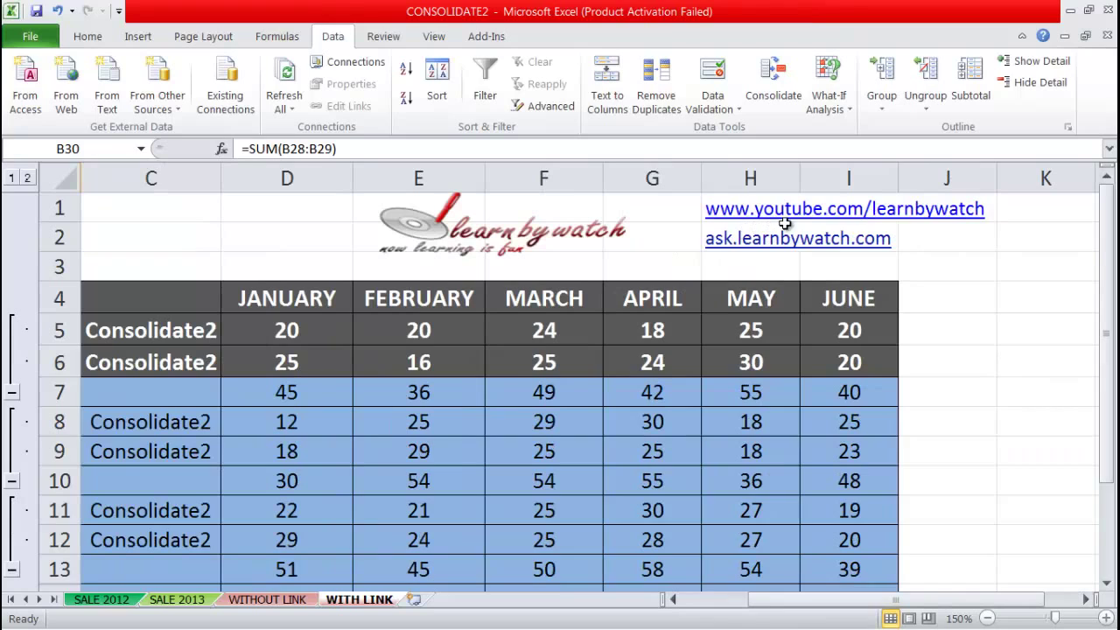